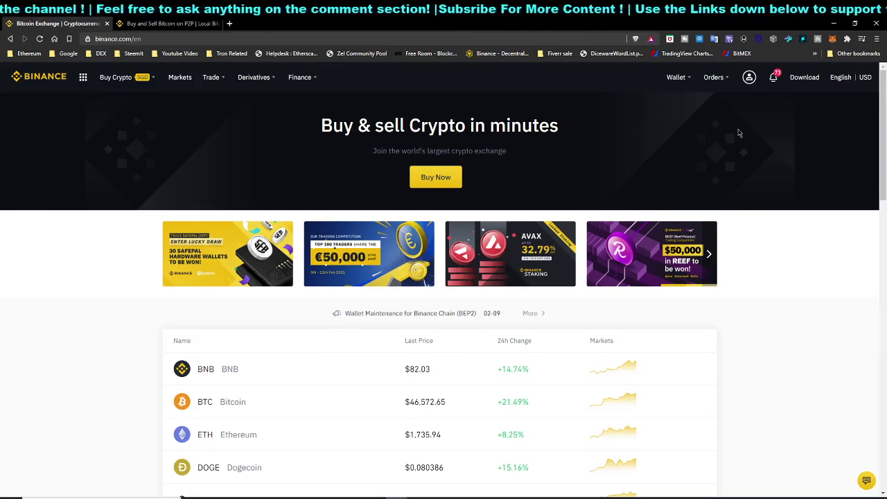
Open the account dashboard from the user profile and hide the account balance
mouse_move(750, 83)
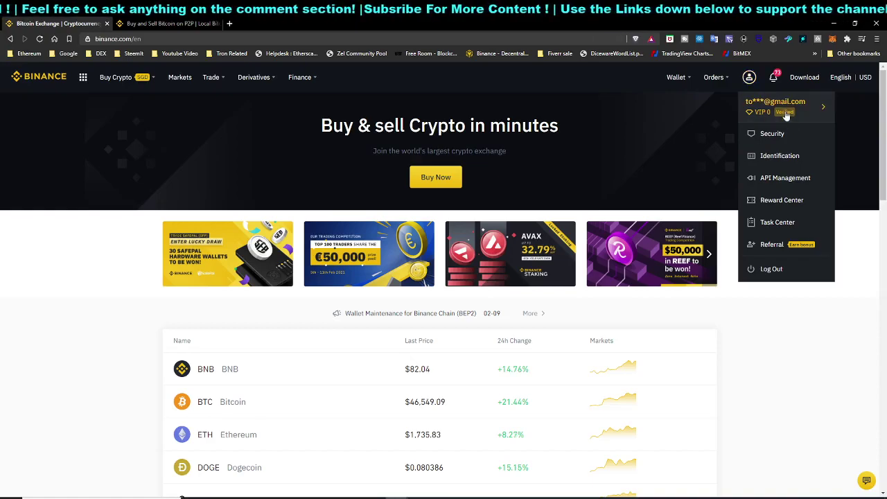
left_click(761, 109)
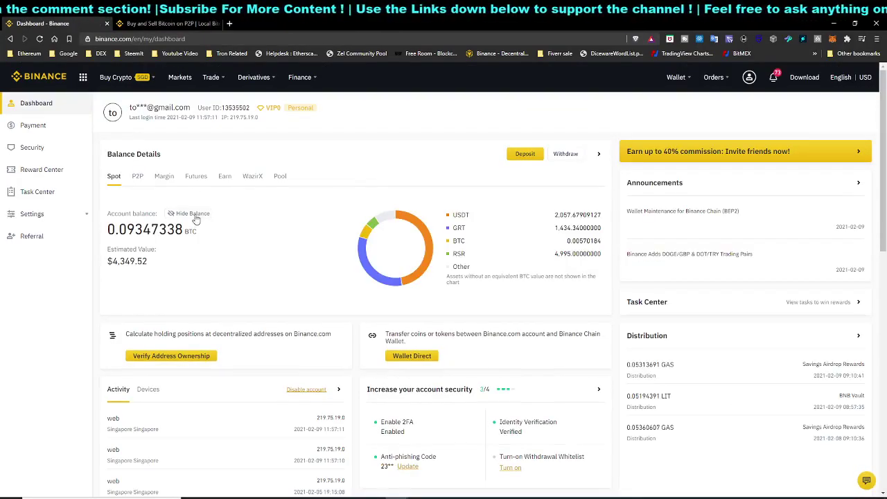
left_click(193, 215)
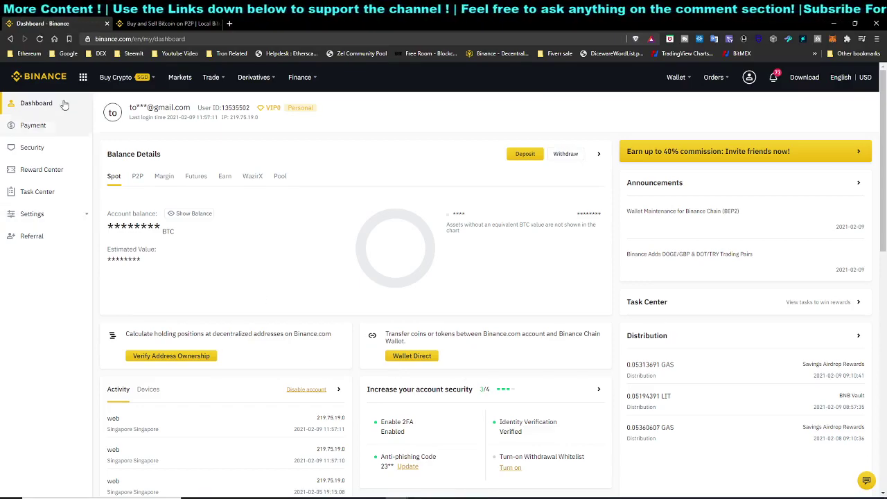
Return to the exchange home page, check the payment currencies and open the SGD credit/debit card purchase page
mouse_move(118, 78)
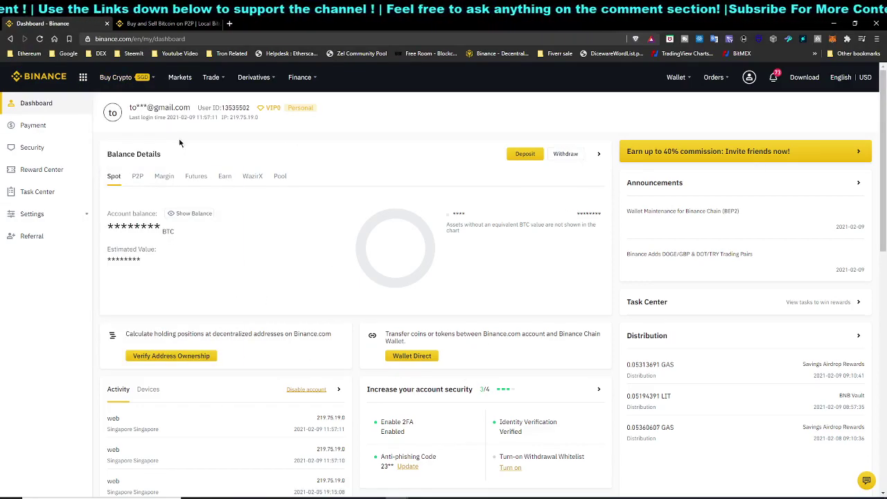
left_click(50, 78)
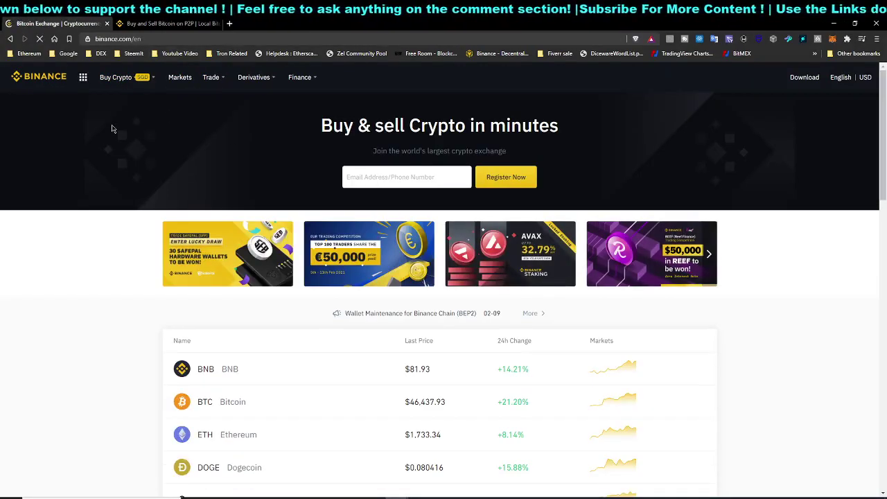
mouse_move(112, 79)
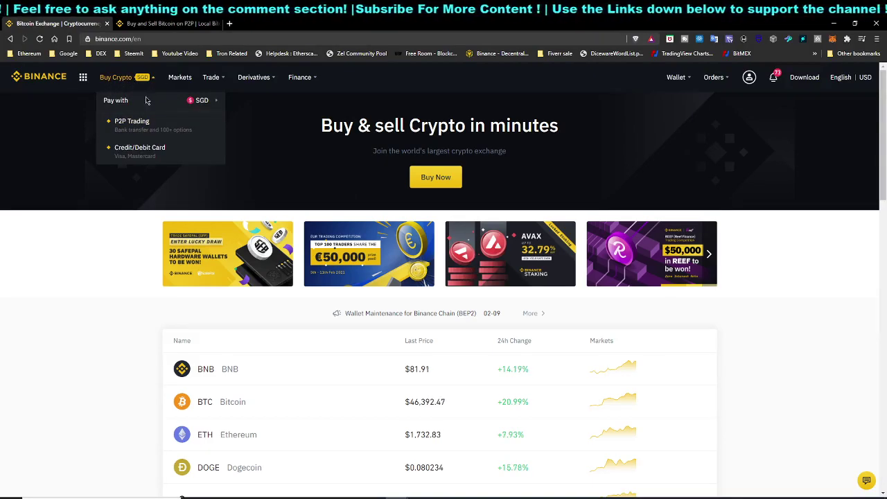
mouse_move(211, 78)
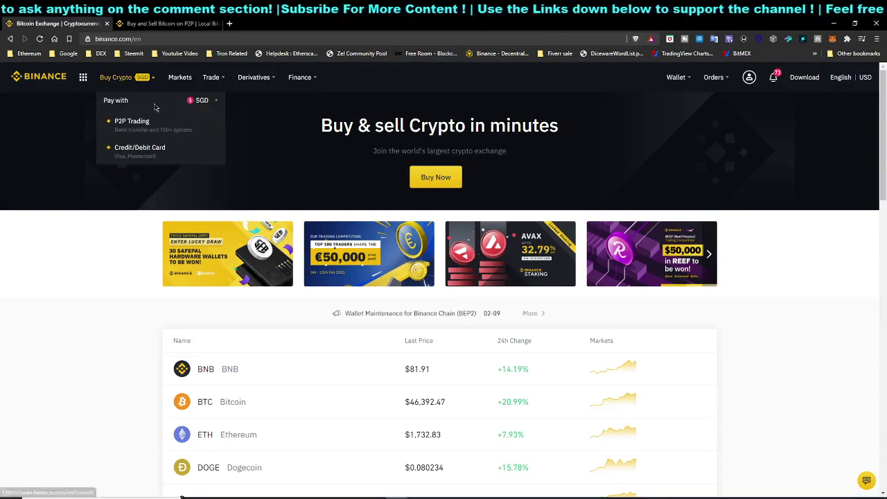
mouse_move(200, 104)
scroll(259, 171, "down", 5)
scroll(255, 270, "up", 5)
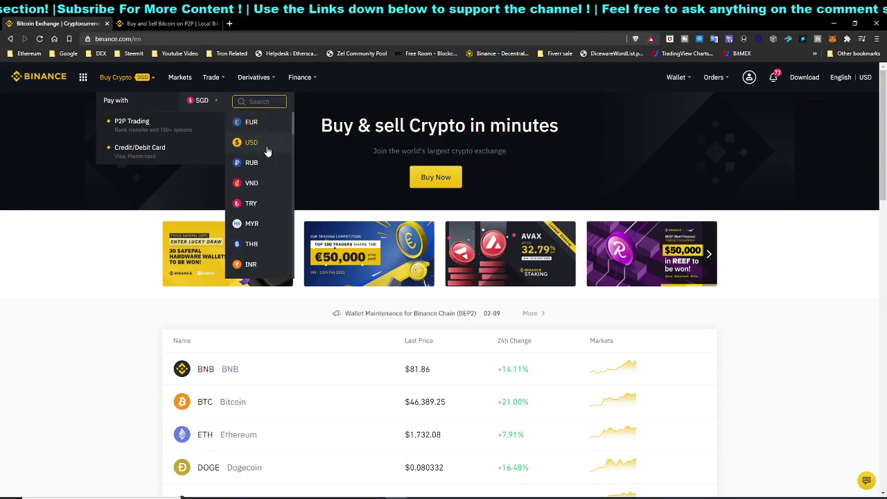
left_click(190, 105)
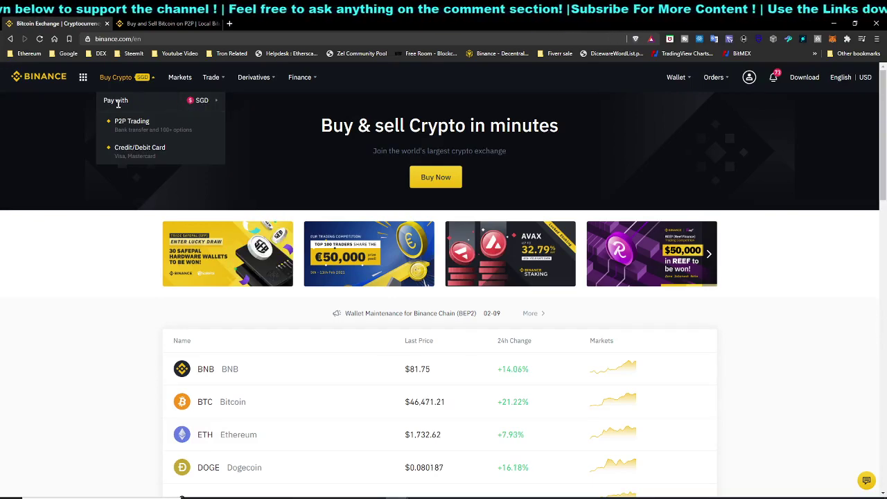
left_click(158, 152)
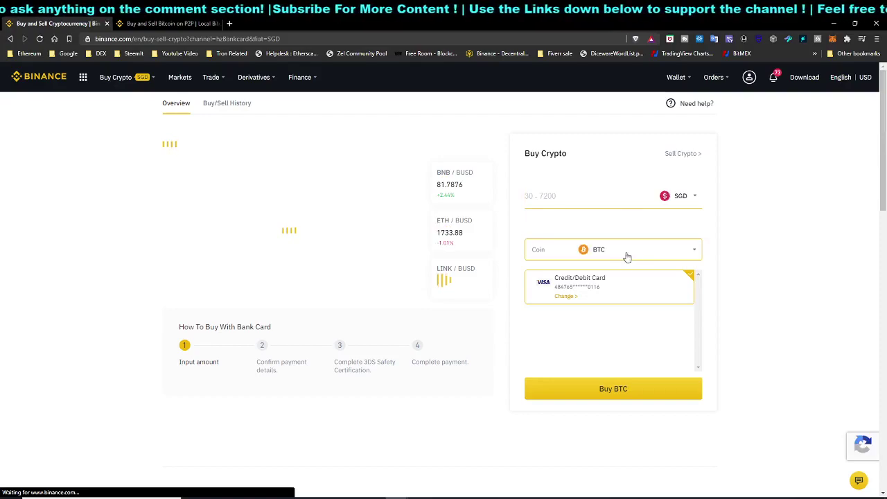
Choose USDT as the coin for the card purchase and enter 30 SGD as the amount to spend
left_click(633, 250)
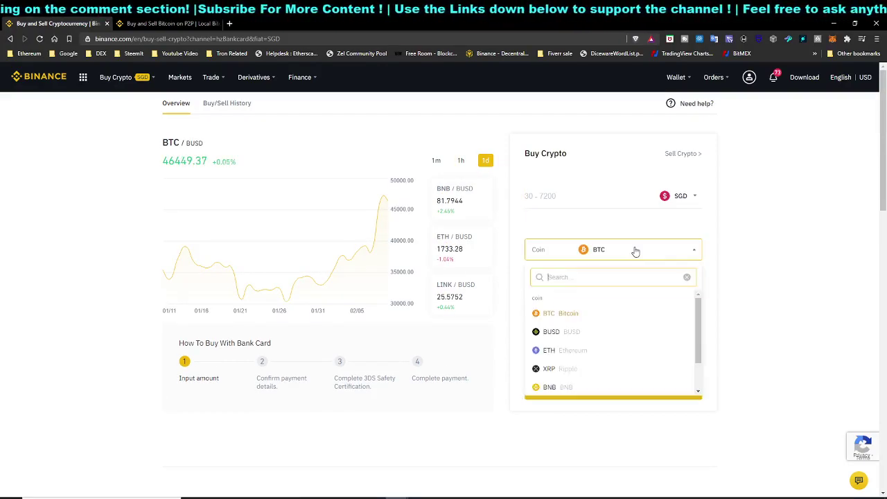
scroll(600, 305, "down", 2)
scroll(598, 321, "up", 2)
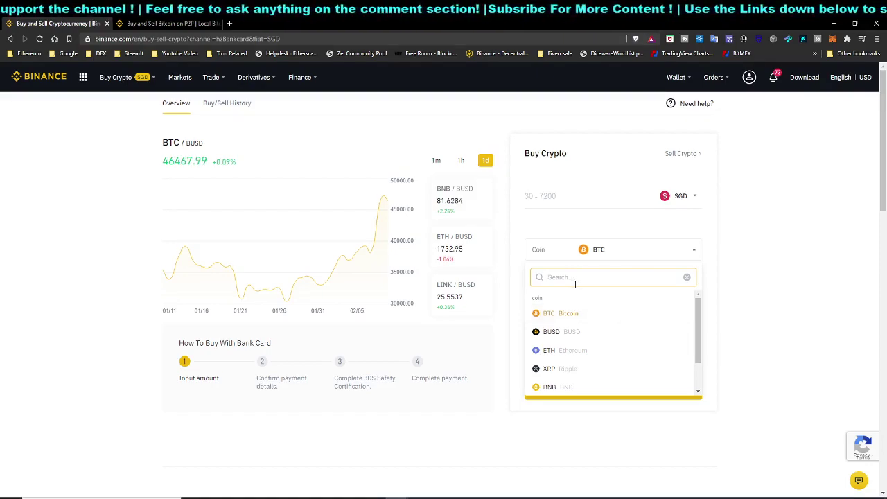
type("usd")
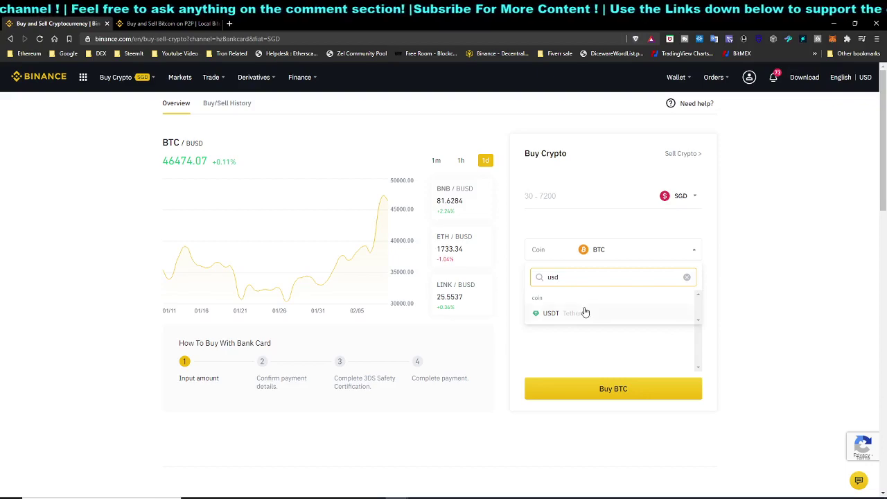
left_click(586, 313)
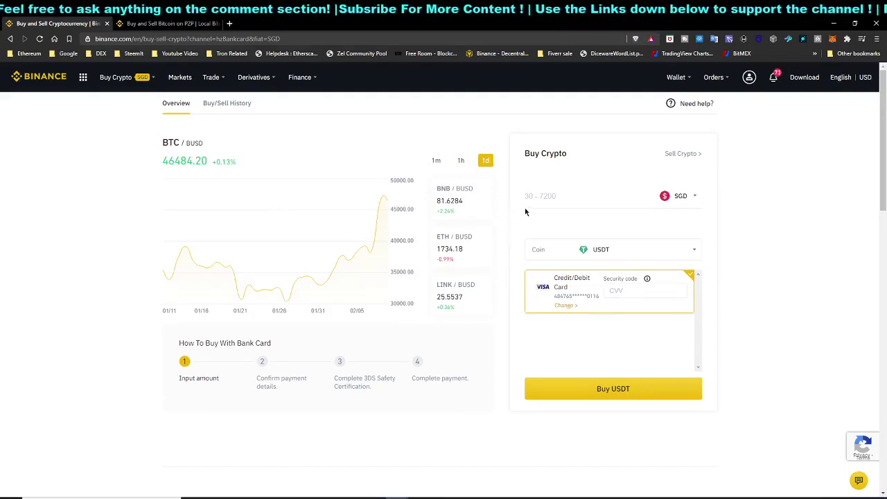
left_click(566, 200)
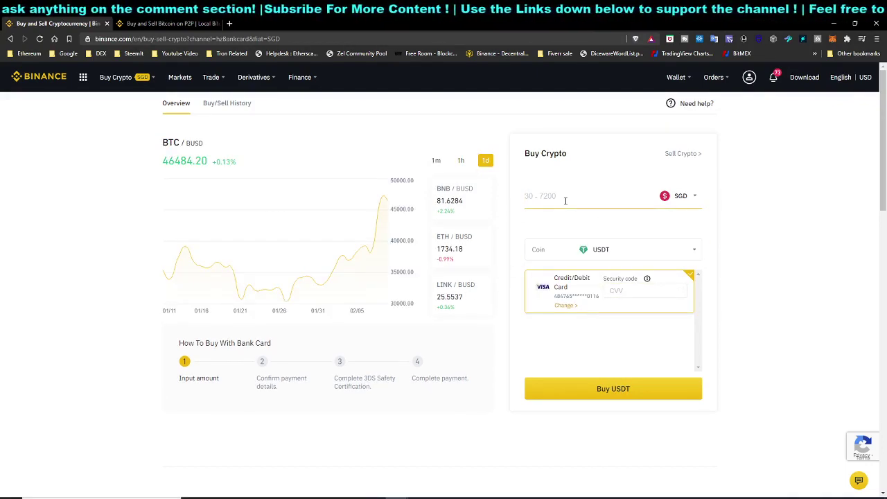
type("30")
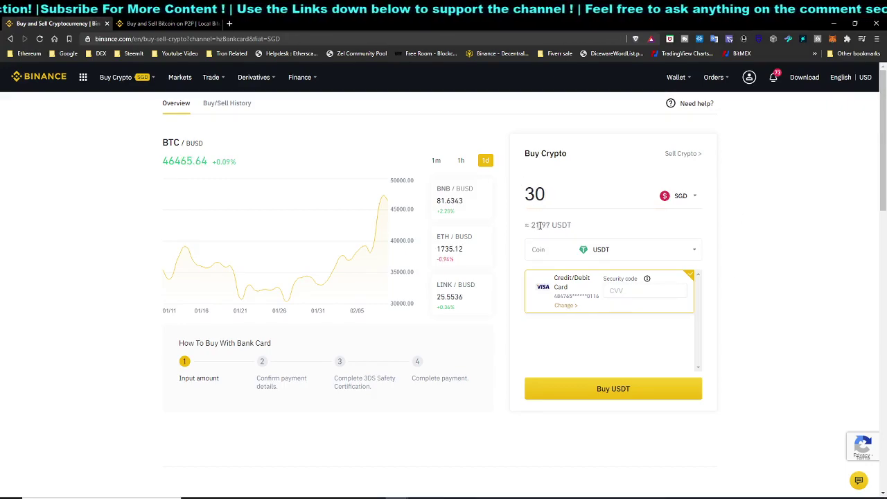
Search Google for "usd to sgd" in a new tab and convert 30 Singapore dollars to US dollars
left_click(229, 23)
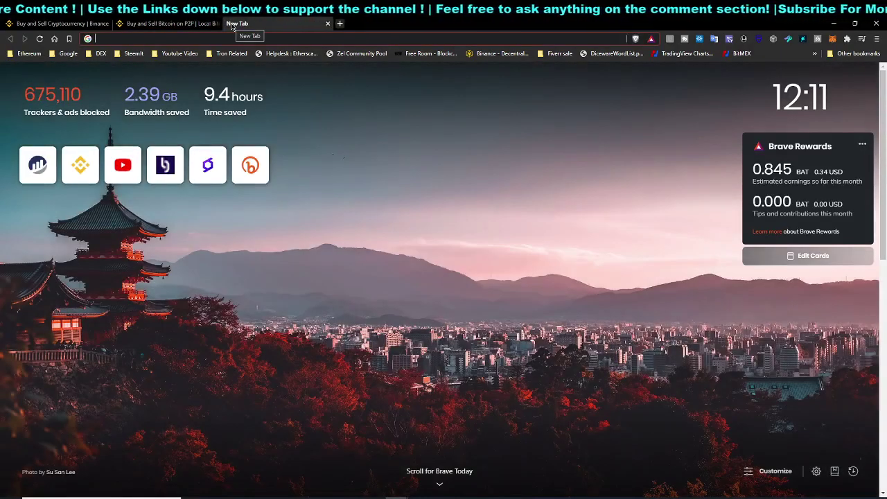
type("usd to sgd")
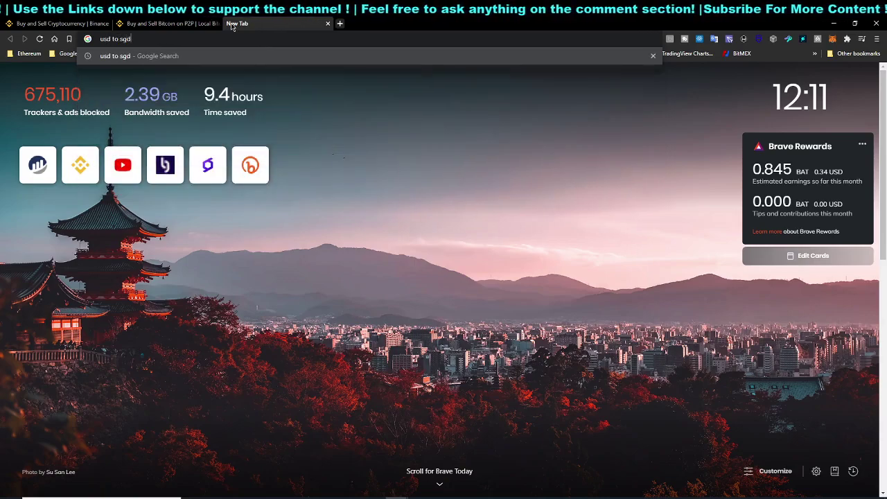
key("Return")
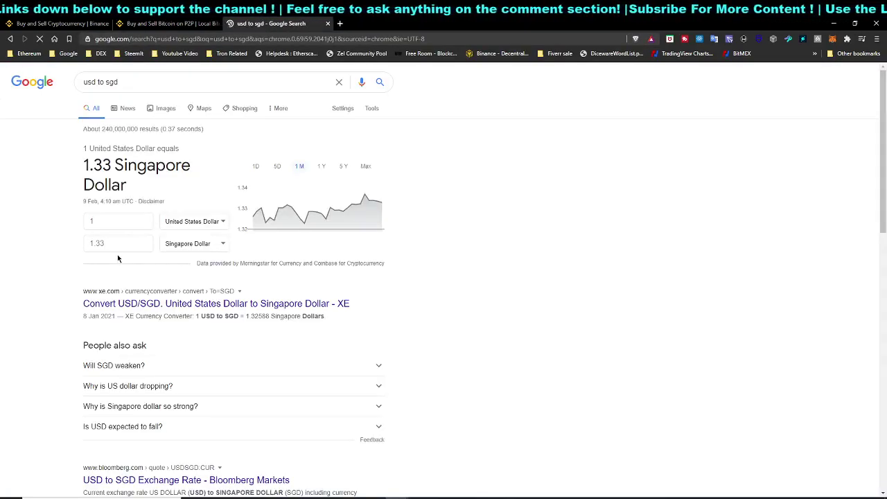
left_click(112, 246)
double_click(111, 246)
type("30")
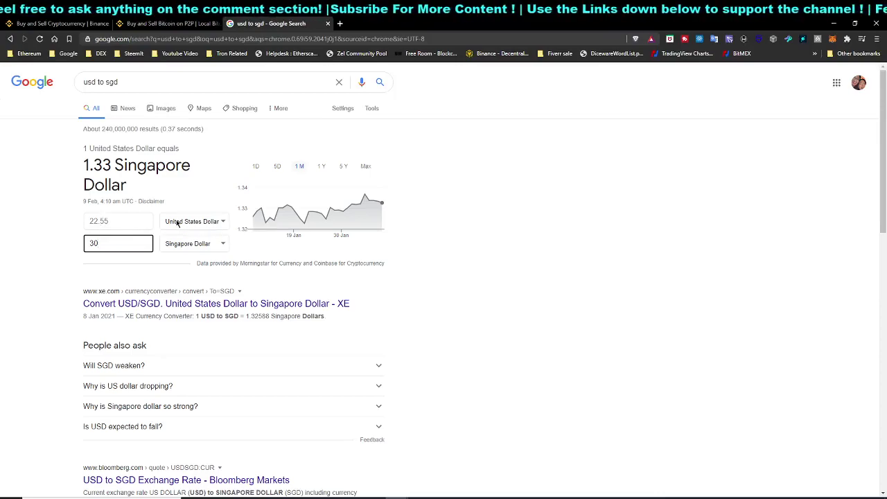
Compare the USDT quote for the 30 SGD card purchase with Google's US dollar conversion
left_click(55, 22)
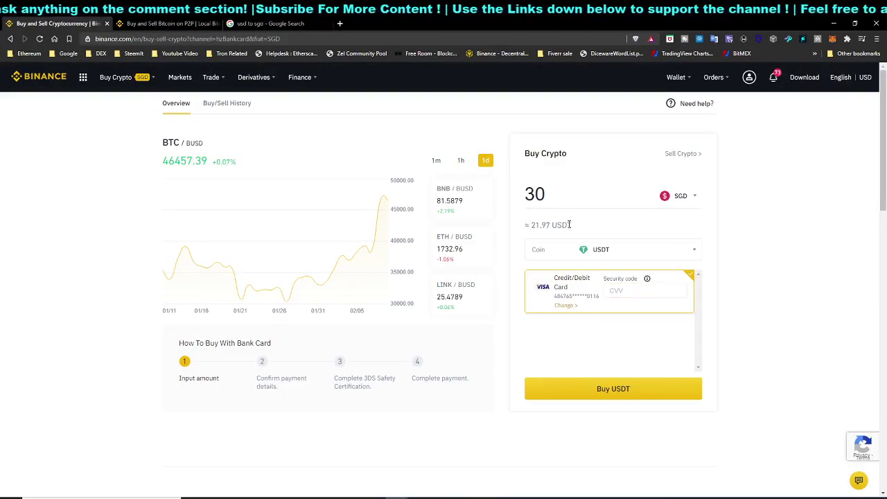
left_click(267, 23)
left_click(39, 21)
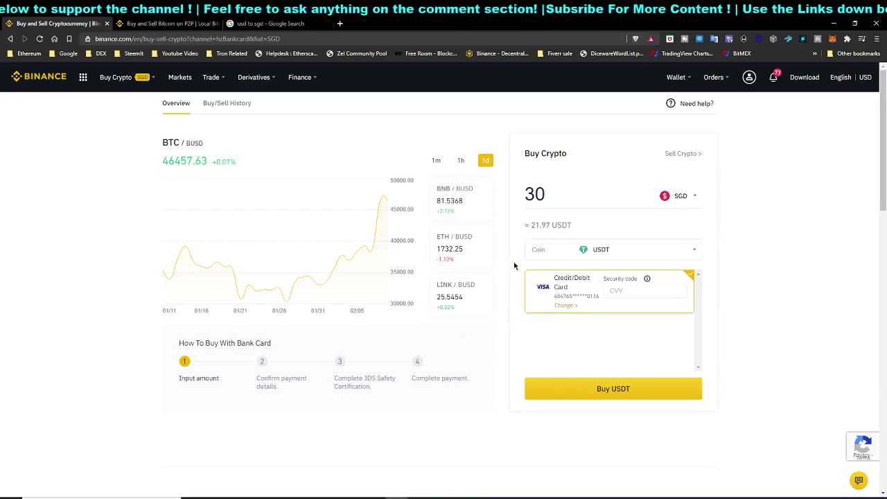
Open the P2P Trading page in place of the card purchase page and close the duplicate P2P tab
mouse_move(142, 88)
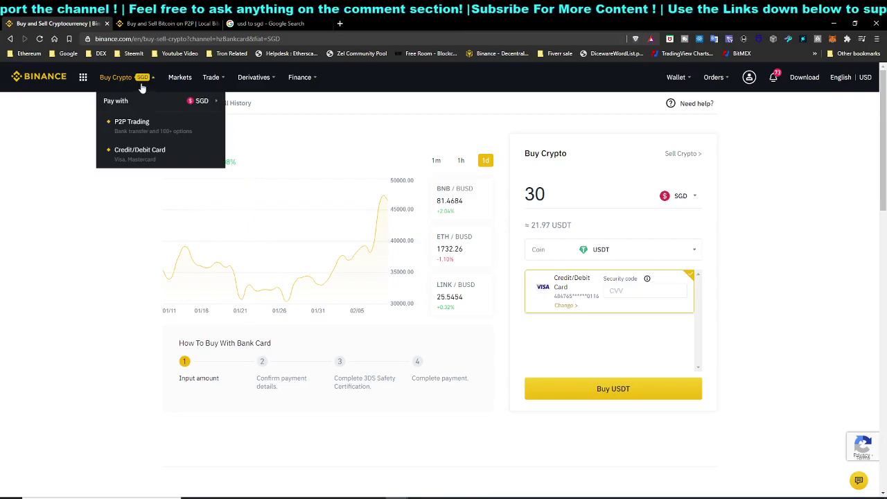
left_click(160, 130)
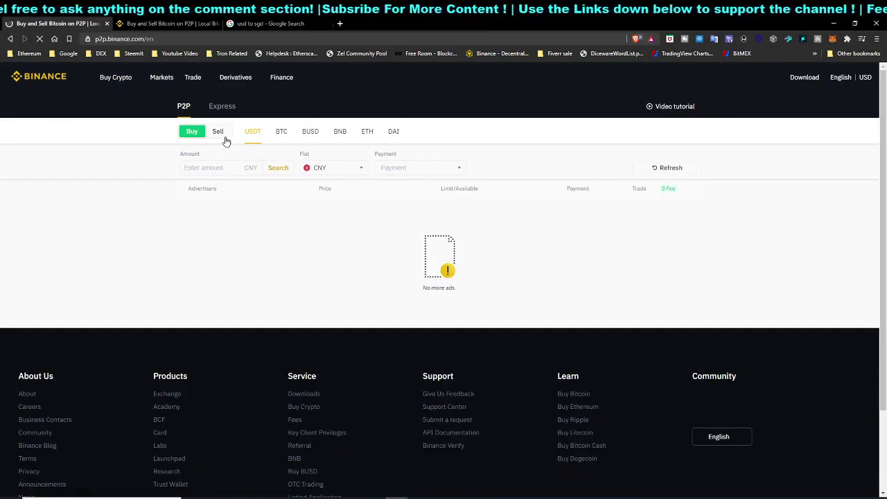
left_click(218, 23)
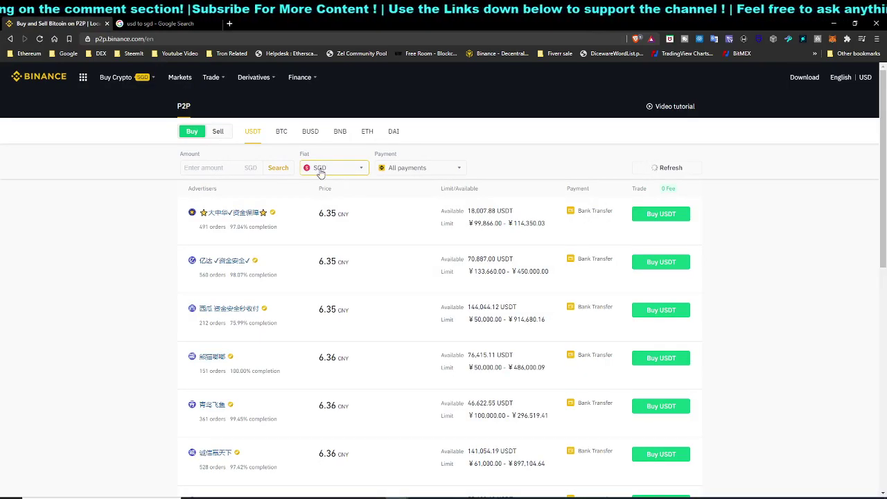
Browse the fiat currencies available for P2P trading, leaving SGD selected
left_click(322, 168)
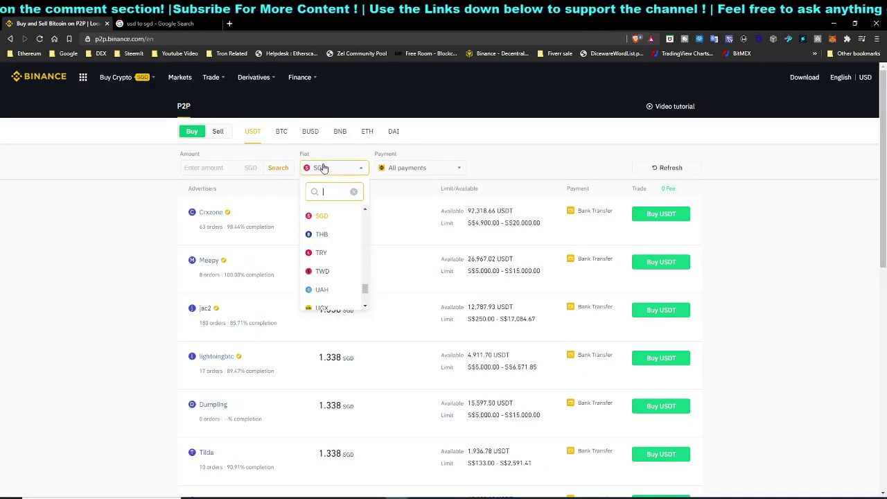
scroll(338, 280, "up", 5)
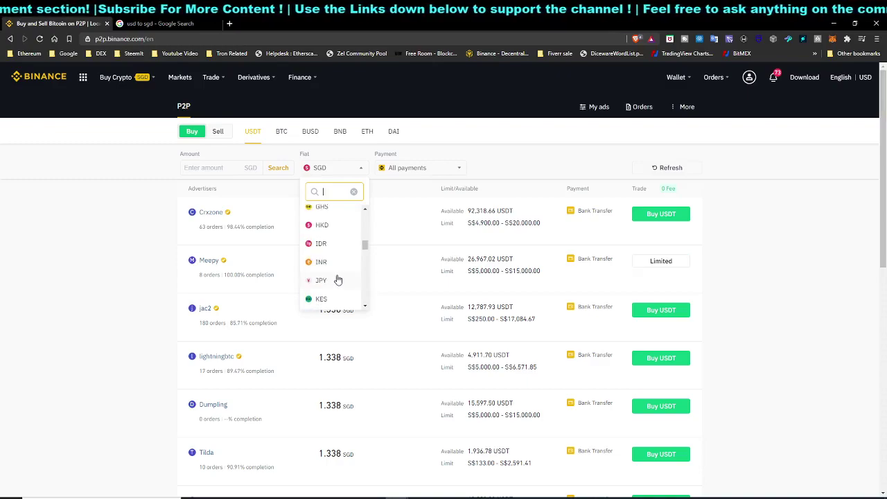
scroll(338, 277, "down", 5)
scroll(337, 267, "down", 5)
scroll(350, 277, "up", 7)
left_click(764, 314)
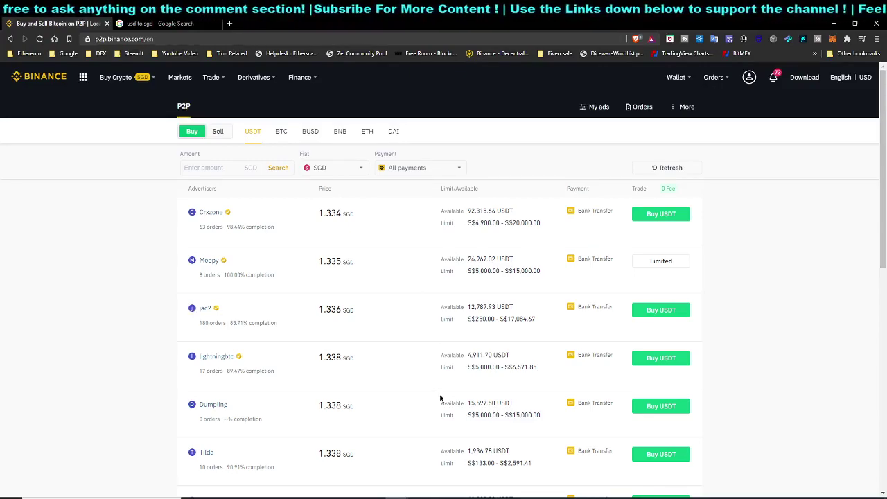
Review the SGD sell offers for USDT, checking the price and order limits of the third offer
scroll(437, 385, "down", 5)
scroll(446, 385, "up", 5)
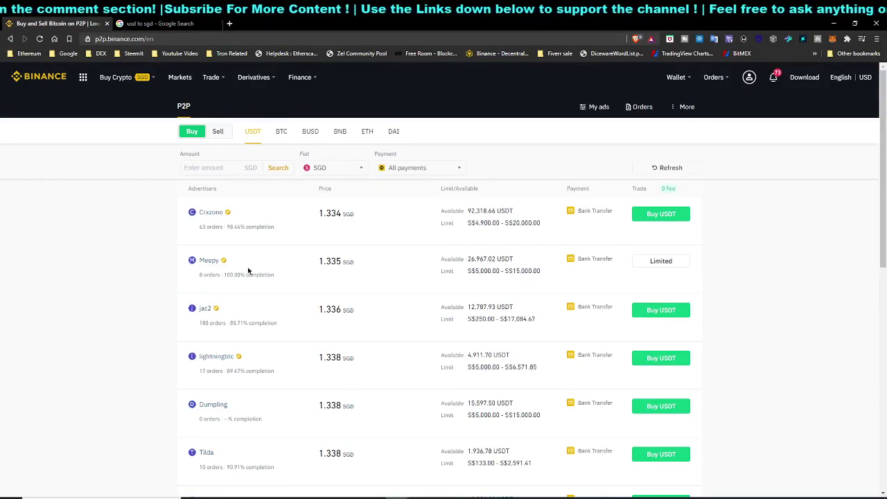
left_click_drag(466, 323, 498, 306)
left_click(475, 319)
left_click(506, 333)
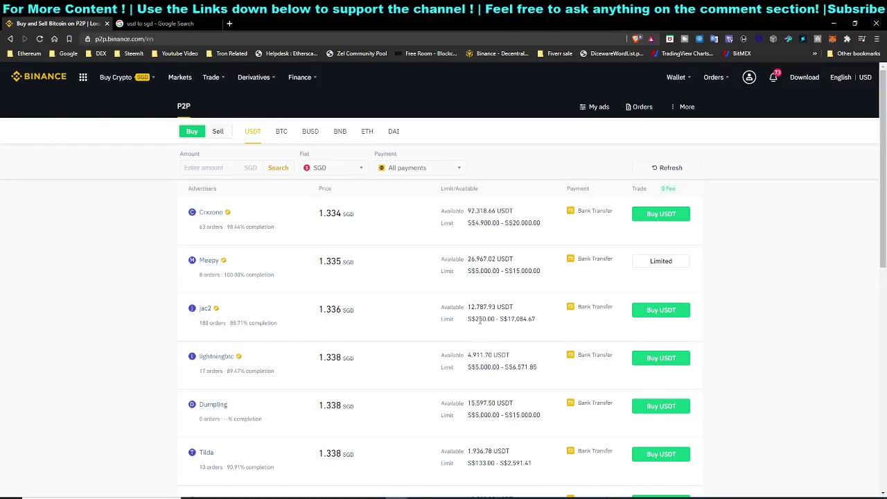
double_click(319, 309)
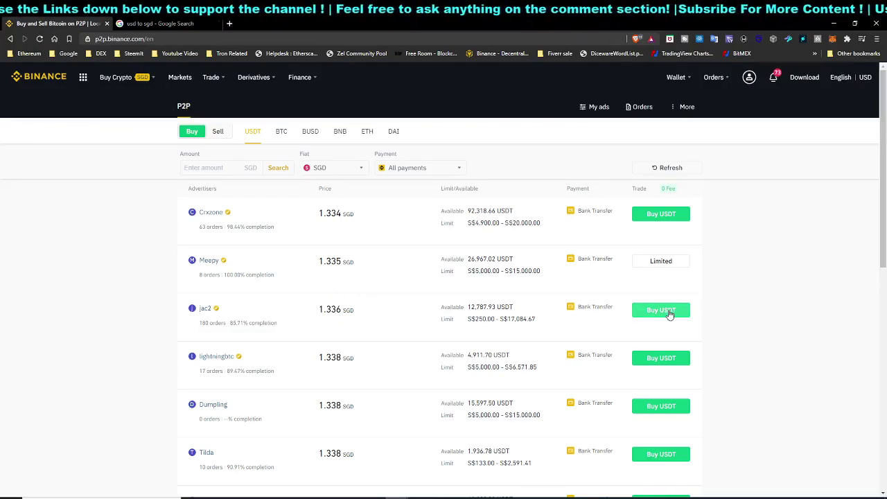
Open the purchase form of the 1.336 SGD offer and enter 250 SGD as the amount to pay
left_click(676, 310)
left_click(542, 322)
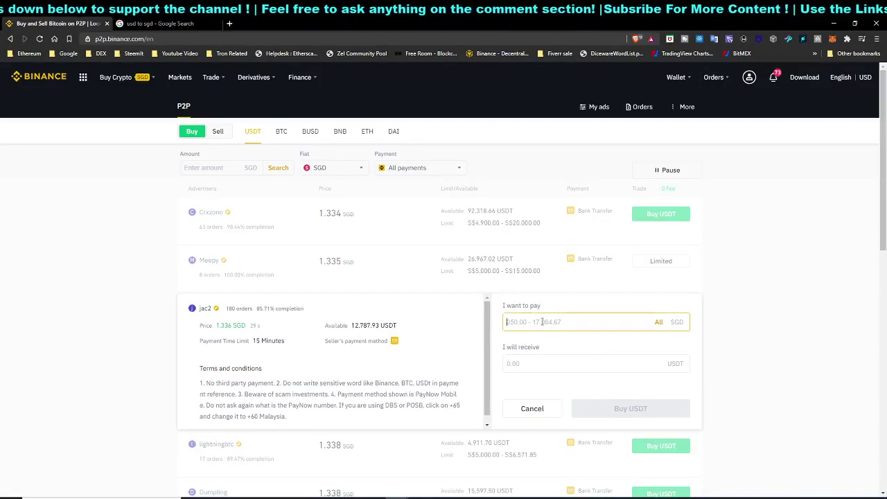
type("250")
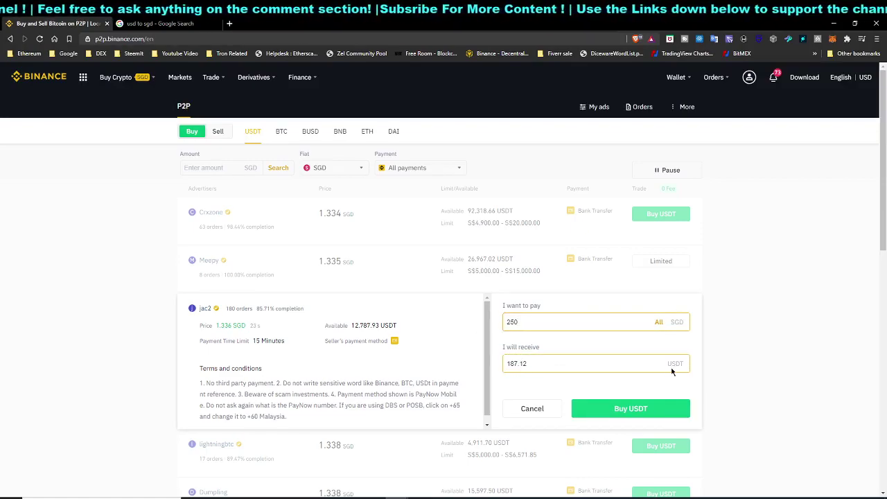
Copy the 250 SGD payment amount into Google's currency converter as the Singapore dollar value
double_click(547, 323)
key("ctrl+c")
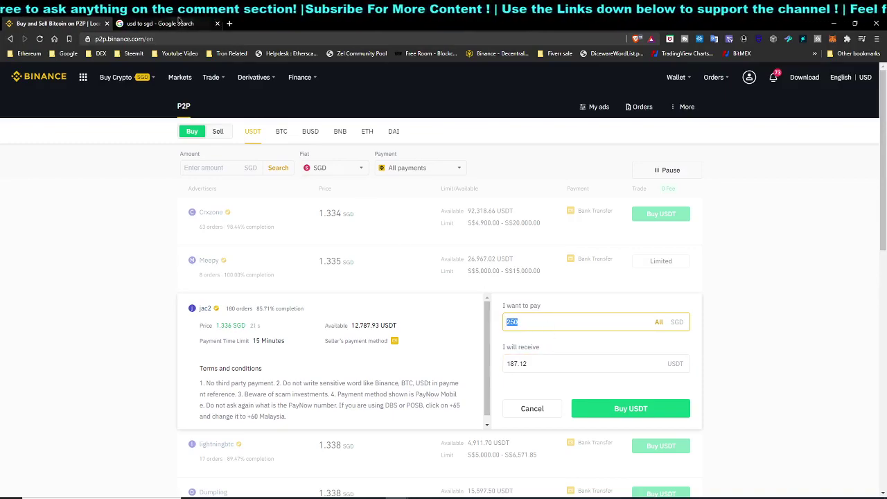
key("ctrl+Tab")
key("ctrl+a")
key("ctrl+v")
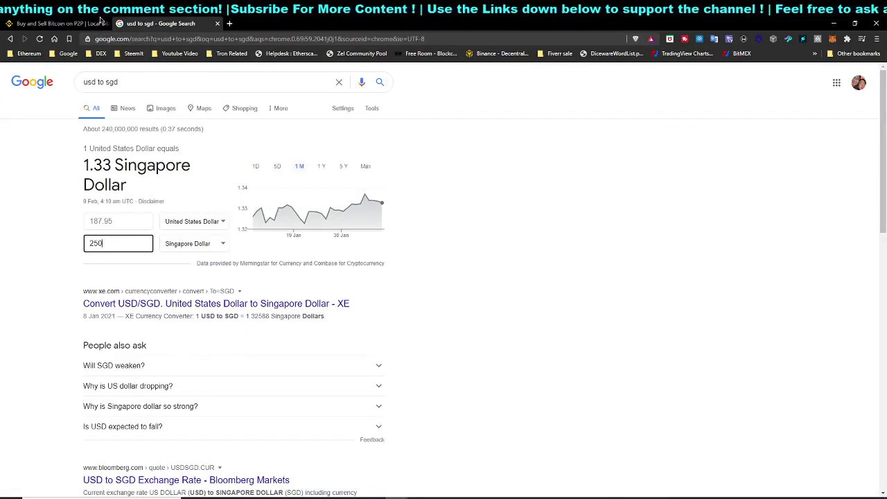
Compare Google's conversion of 250 SGD to US dollars with the USDT amount quoted in the P2P purchase form
key("ctrl+Tab")
key("ctrl+Tab")
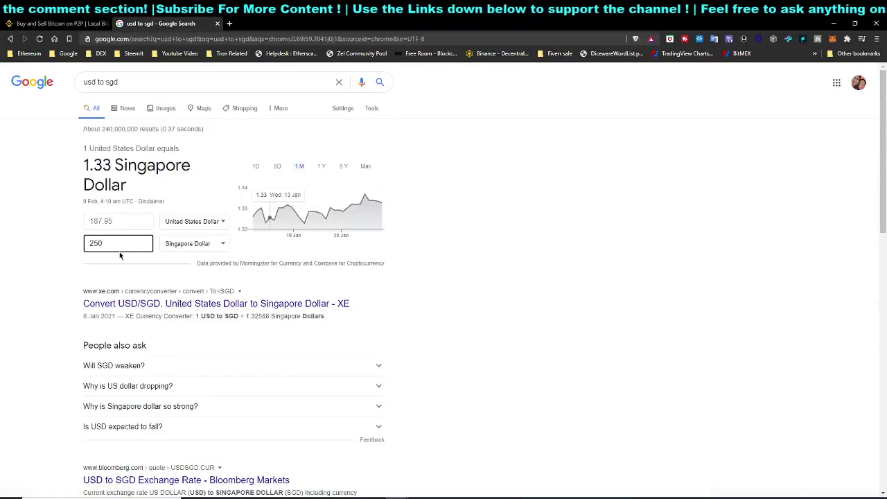
left_click(72, 20)
key("ctrl+Tab")
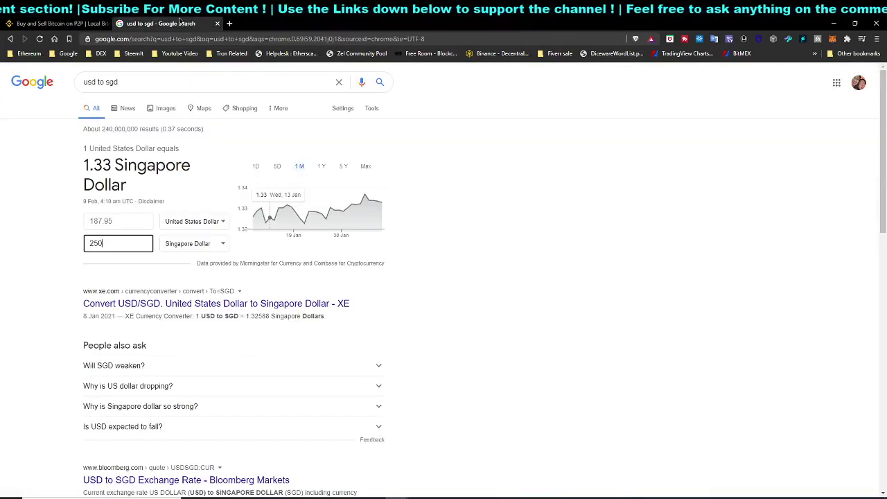
left_click(78, 21)
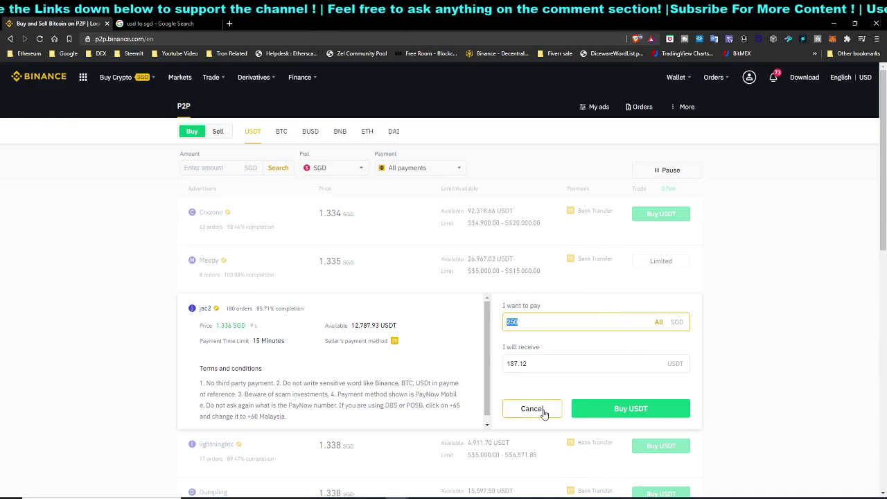
Read the seller's terms and conditions for the 1.336 SGD offer and dismiss its purchase form without buying
scroll(446, 394, "down", 1)
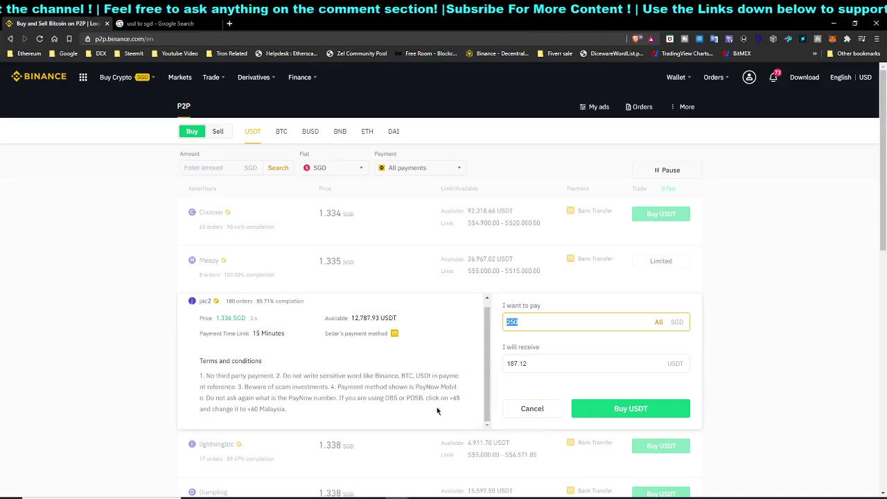
scroll(320, 374, "up", 1)
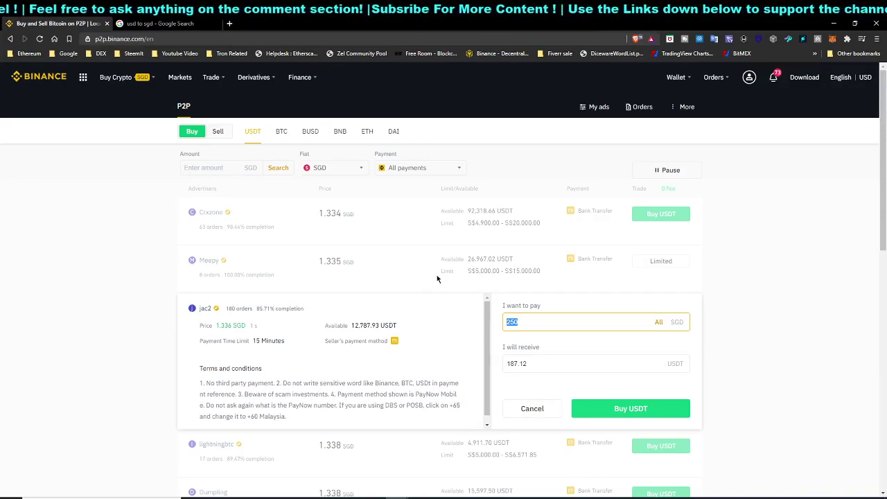
left_click(529, 414)
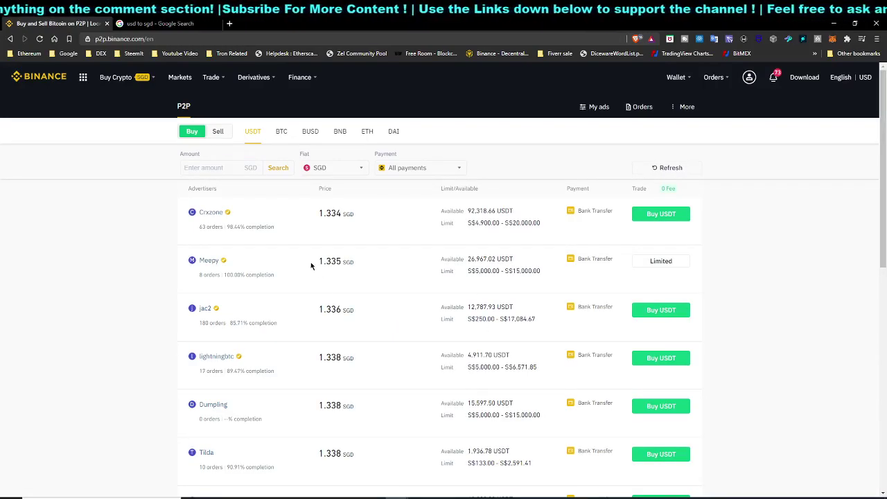
Compare the order limits and prices of the USDT offers on the first results page, especially the first and third offers
left_click_drag(469, 319, 496, 307)
left_click(493, 319)
left_click(521, 312)
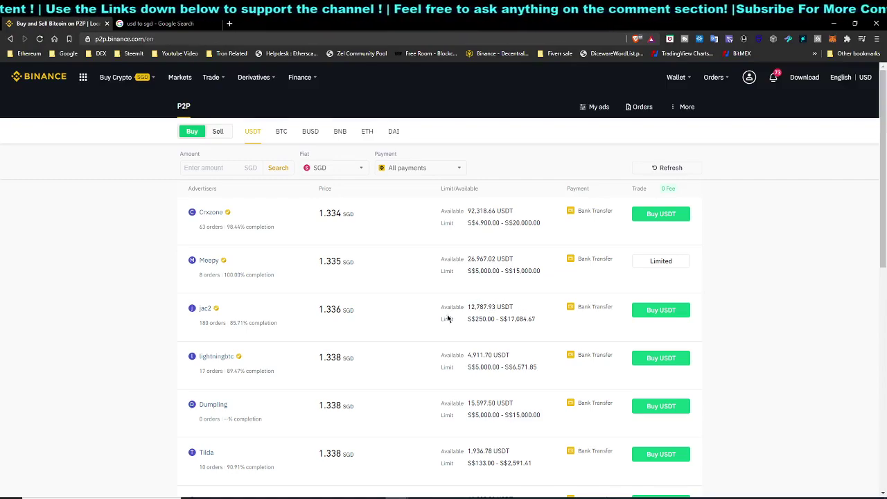
left_click_drag(476, 223, 500, 224)
left_click(483, 281)
scroll(485, 278, "down", 1)
scroll(494, 375, "down", 3)
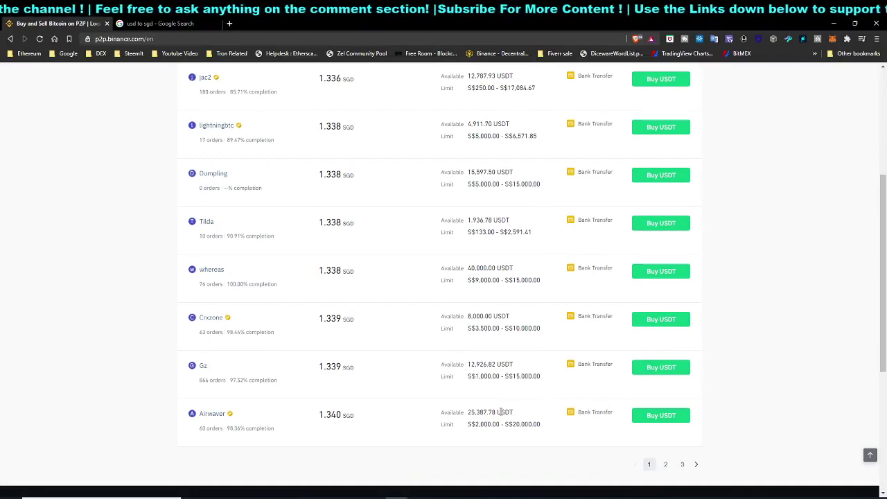
scroll(501, 412, "up", 4)
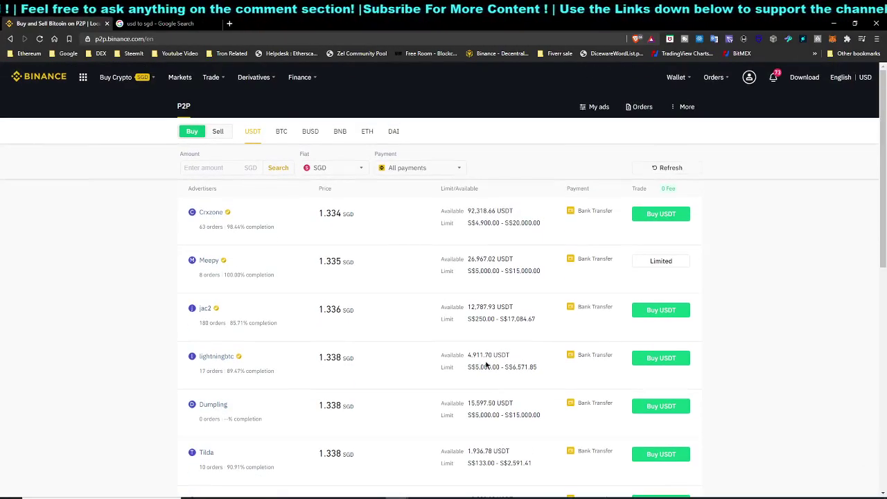
scroll(340, 349, "down", 3)
scroll(340, 347, "up", 3)
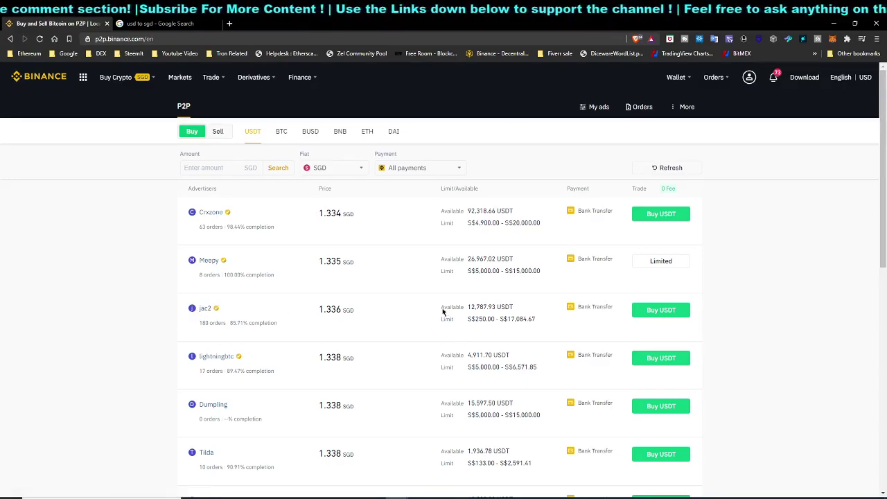
scroll(487, 253, "down", 6)
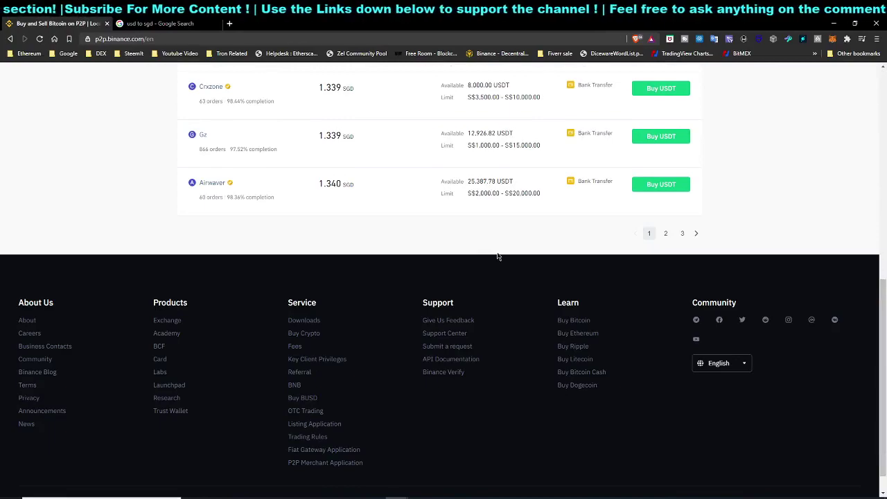
Go to page 2 of the SGD offers for USDT and check the trading fee
left_click(666, 328)
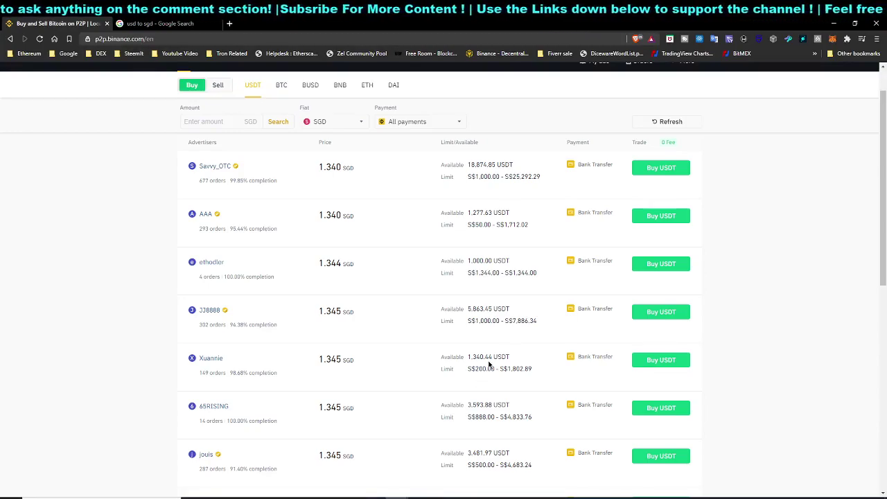
scroll(655, 170, "up", 1)
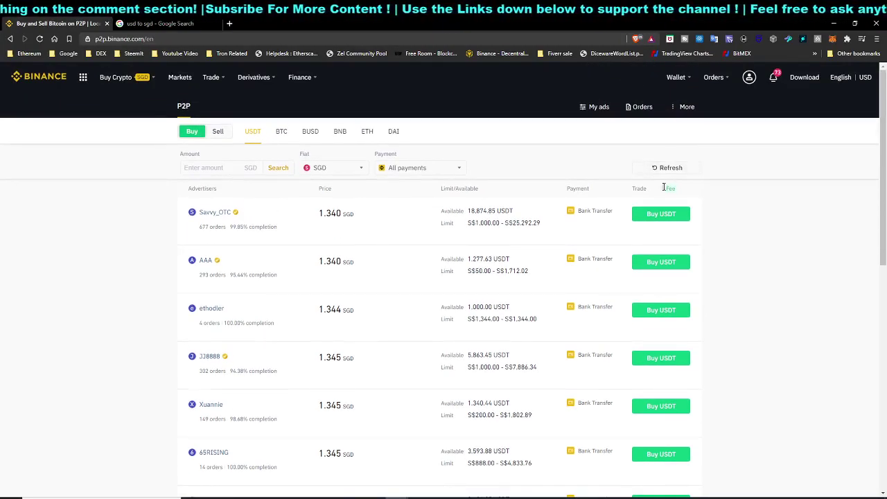
double_click(667, 188)
left_click(702, 207)
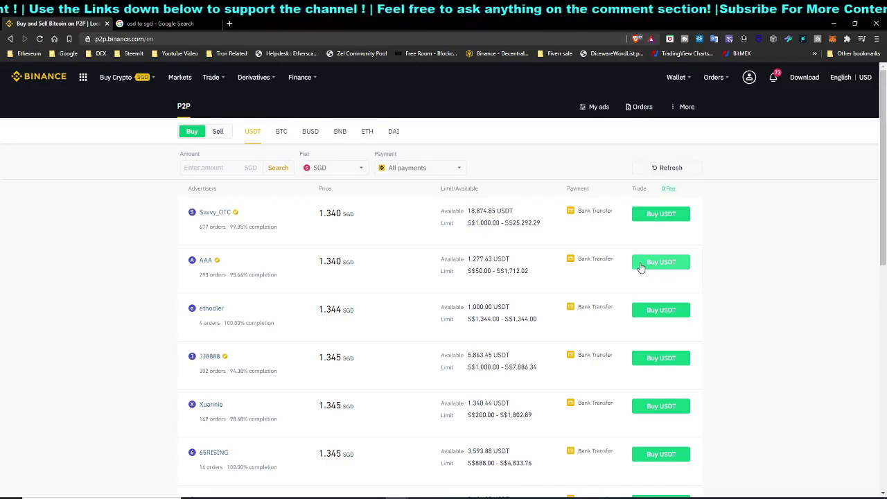
Review the prices, payment methods and limits on the second page, checking the minimum order of the second offer
scroll(287, 277, "down", 2)
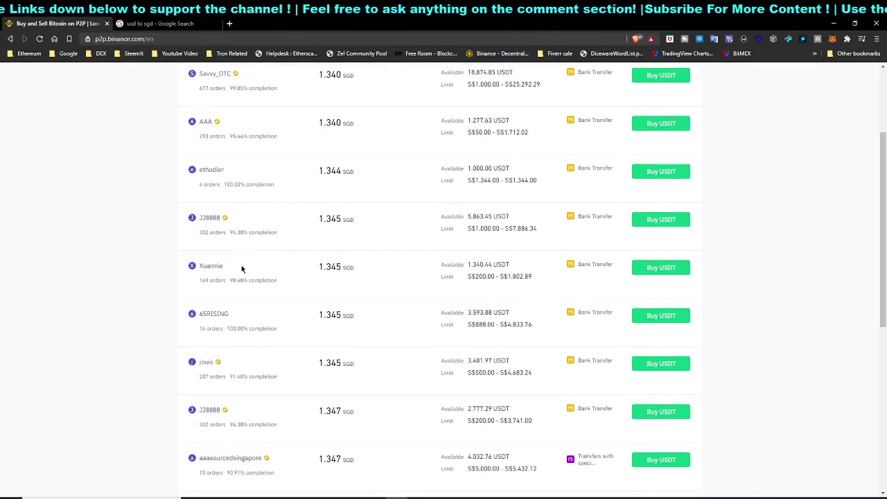
scroll(242, 268, "down", 1)
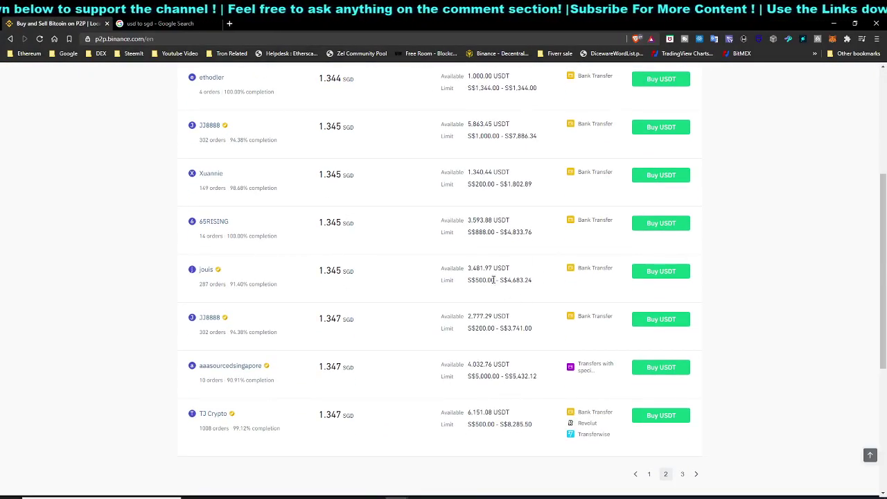
scroll(496, 284, "up", 3)
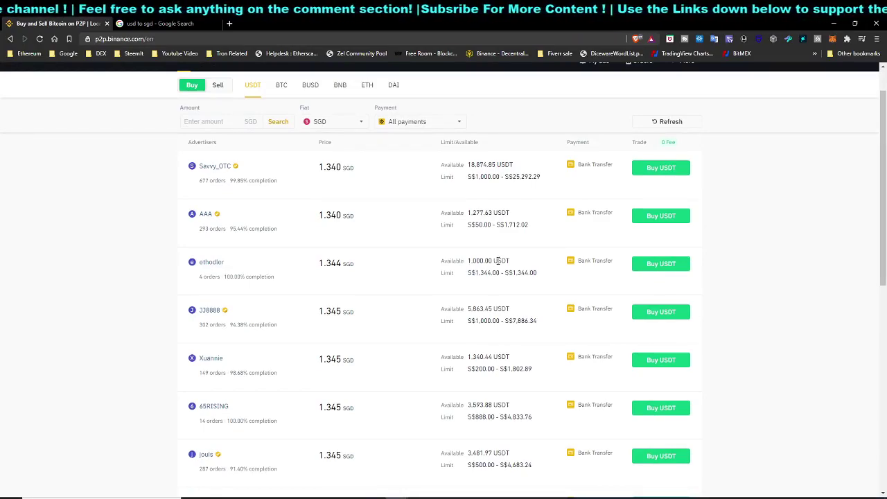
left_click_drag(471, 222, 491, 225)
left_click(491, 225)
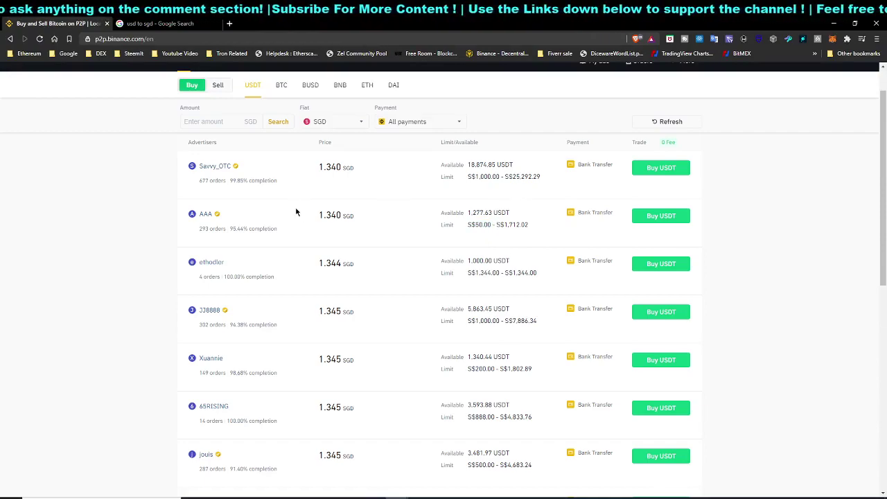
scroll(600, 239, "up", 1)
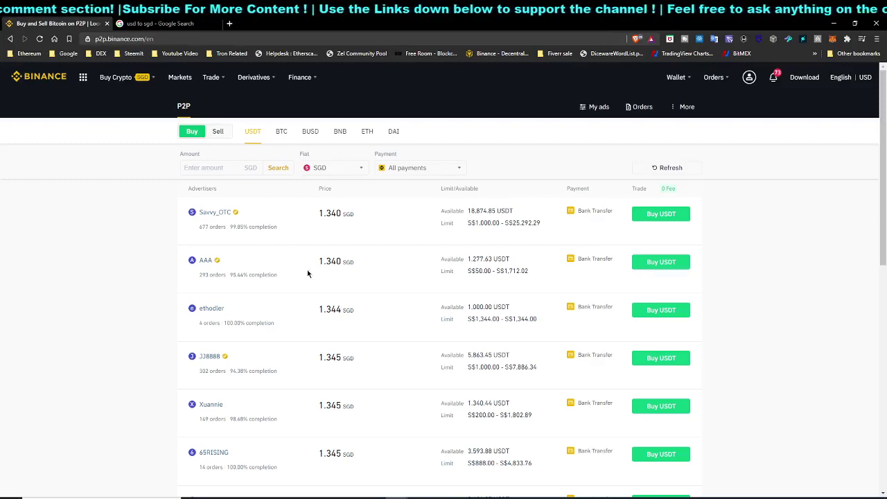
Open the purchase form of the second 1.340 SGD offer, read its terms and conditions, and cancel the form
left_click(668, 262)
scroll(284, 300, "down", 1)
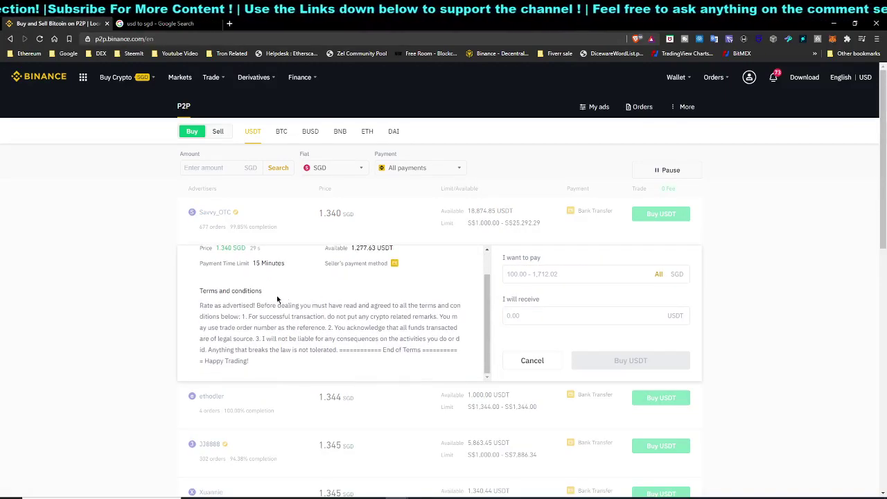
scroll(255, 314, "up", 1)
left_click_drag(228, 292, 289, 296)
left_click(315, 303)
scroll(211, 305, "down", 1)
left_click_drag(211, 305, 324, 306)
left_click_drag(248, 318, 379, 318)
left_click_drag(251, 328, 298, 328)
left_click(298, 328)
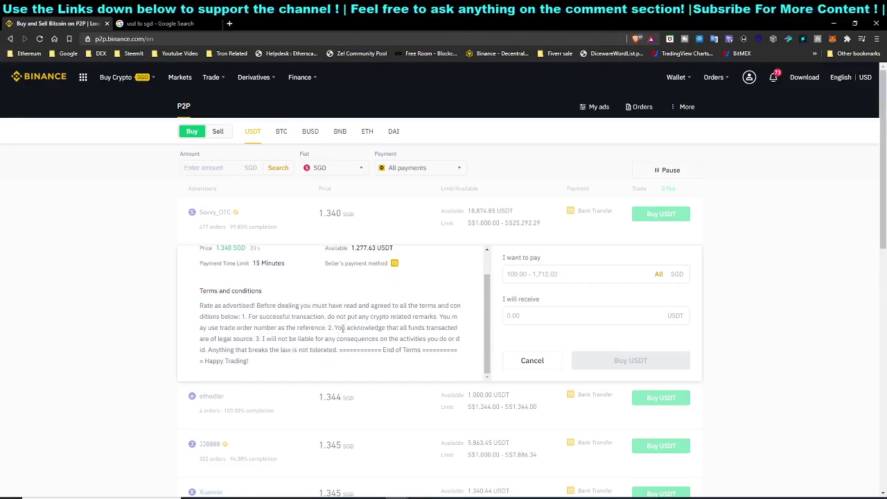
left_click(533, 361)
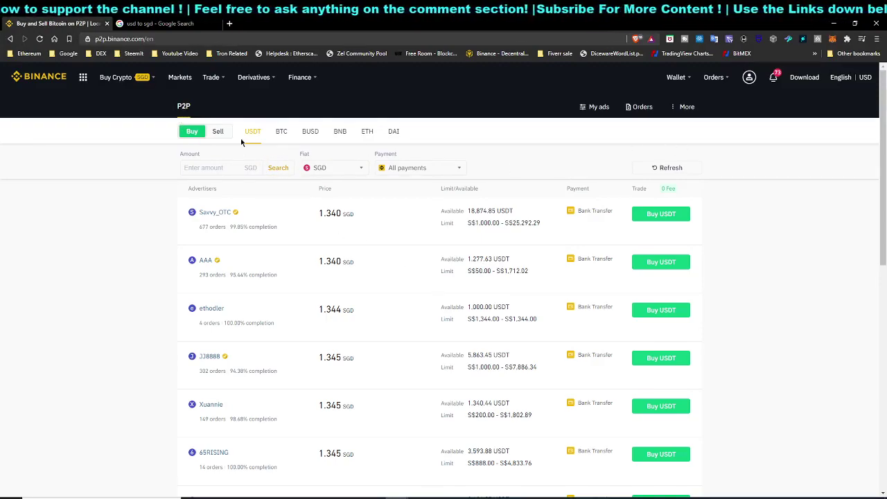
Open the P2P wallet and reveal its hidden balances
mouse_move(671, 78)
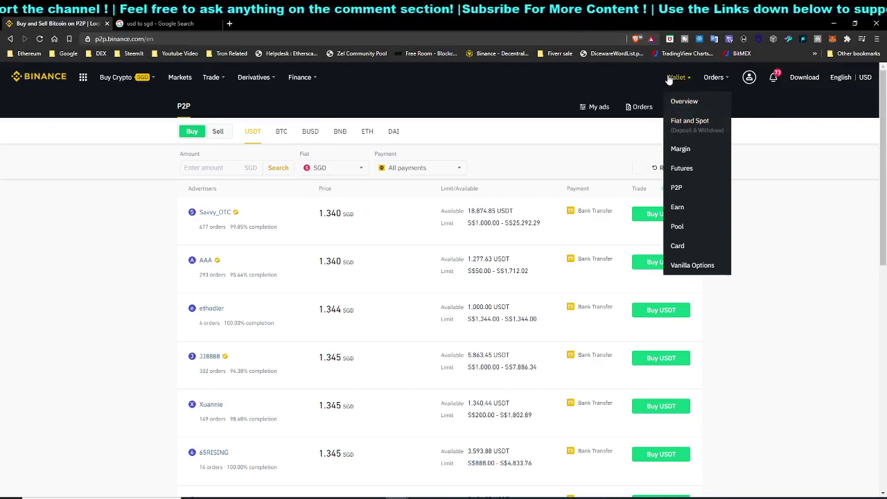
left_click(693, 186)
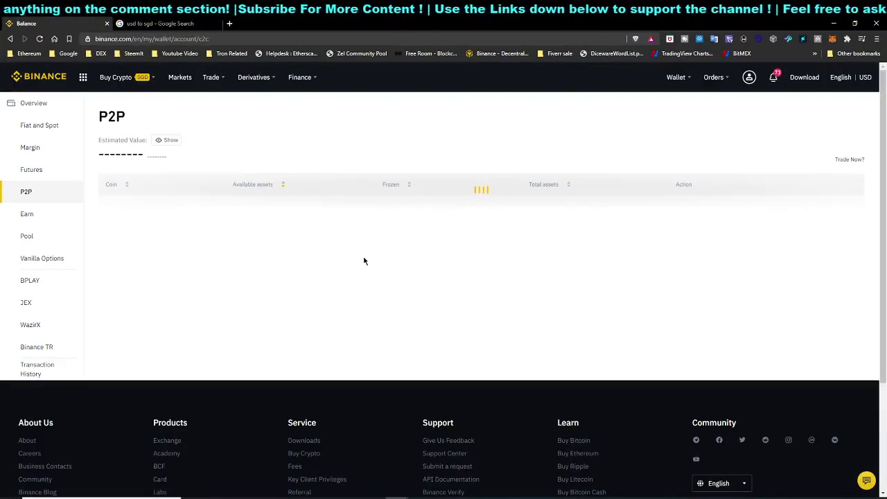
left_click(170, 140)
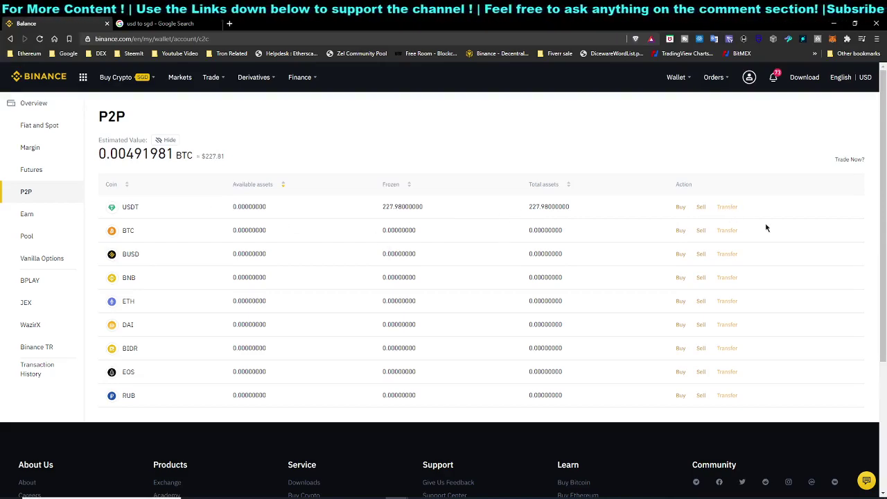
Try a USDT transfer from the P2P wallet to the Spot Wallet with an amount of 1000, and close the form
left_click(735, 208)
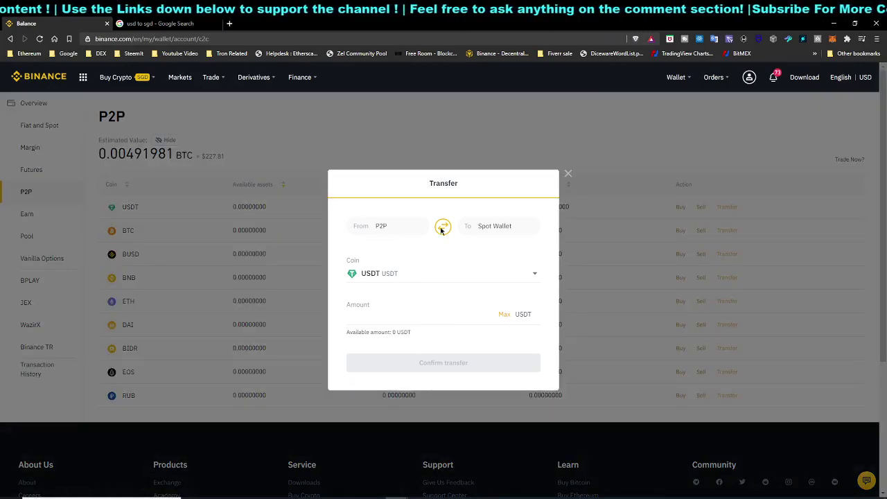
left_click(441, 227)
left_click(437, 228)
left_click_drag(373, 227, 388, 228)
left_click_drag(461, 231, 533, 229)
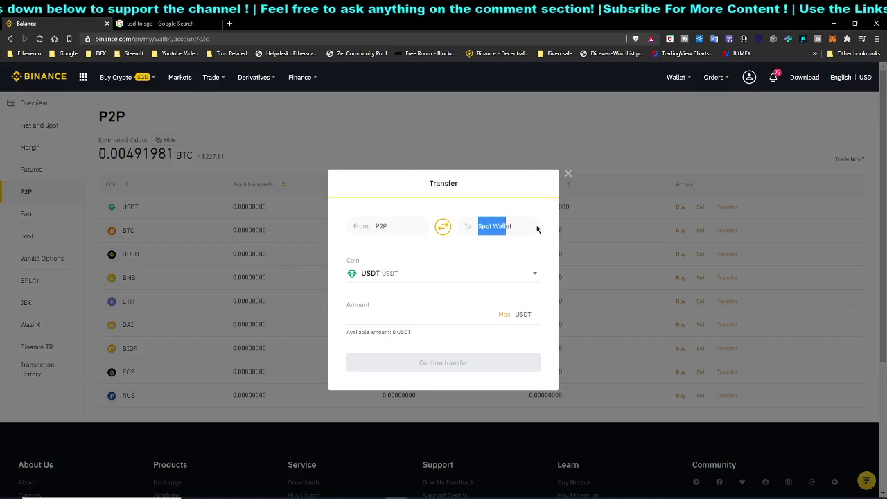
left_click(512, 232)
left_click(460, 322)
type("1000")
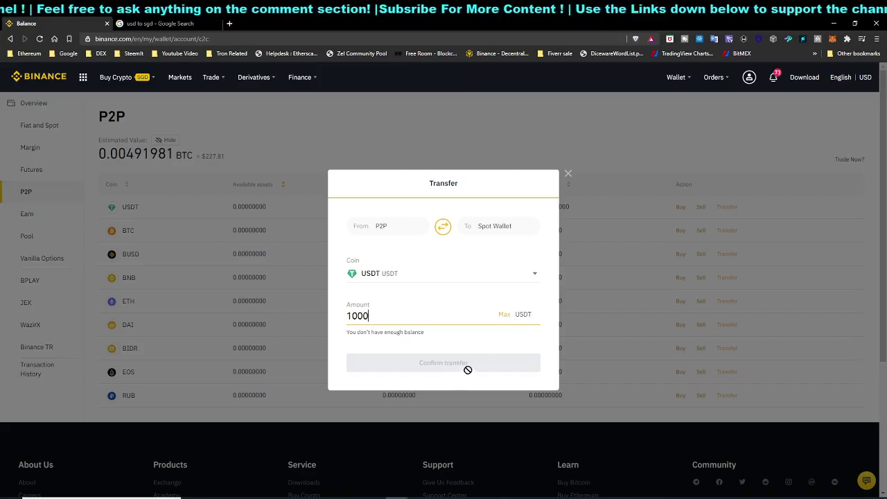
left_click(568, 173)
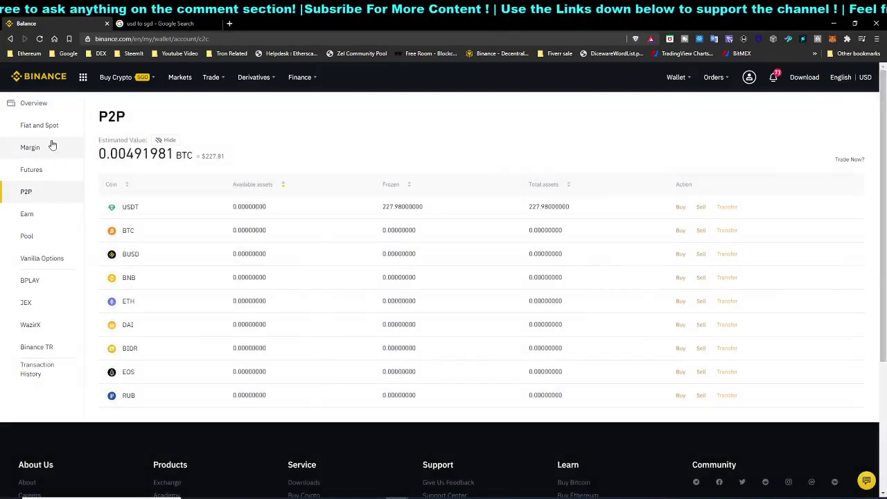
Open the Fiat and Spot wallet and reveal its balances
left_click(41, 125)
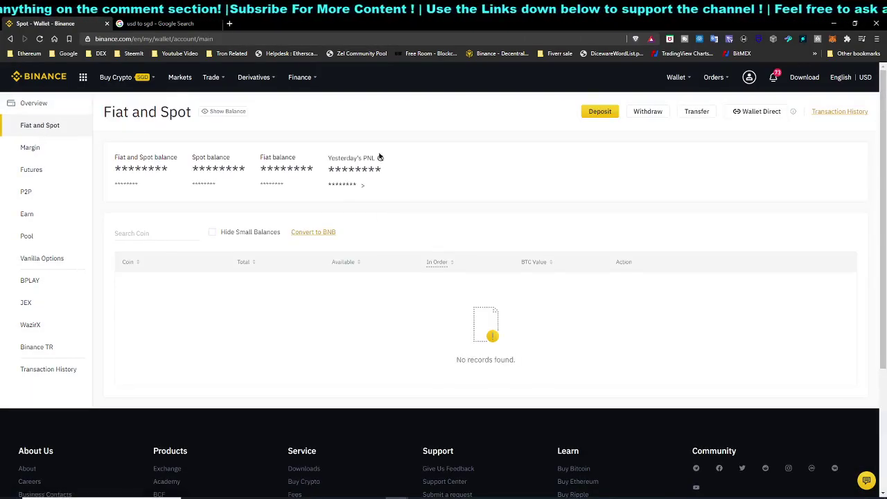
left_click(220, 113)
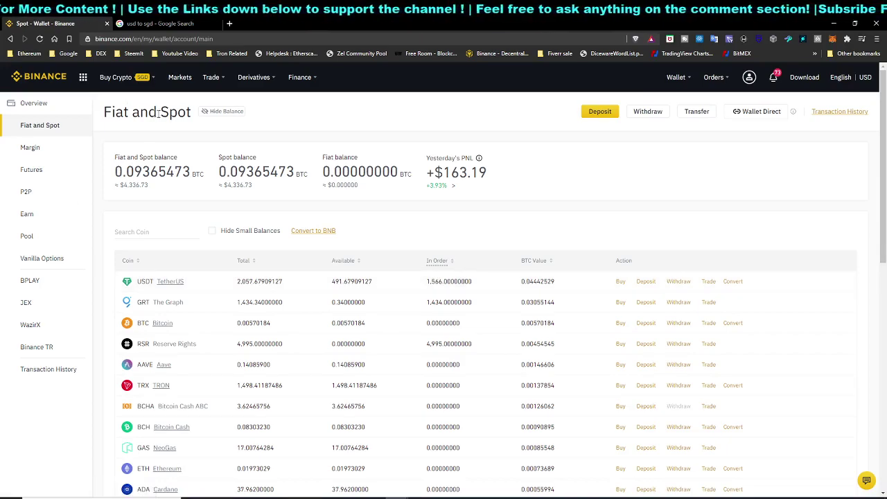
Filter the spot markets to fiat pairs quoted in USDT and browse the available trading pairs
left_click(180, 78)
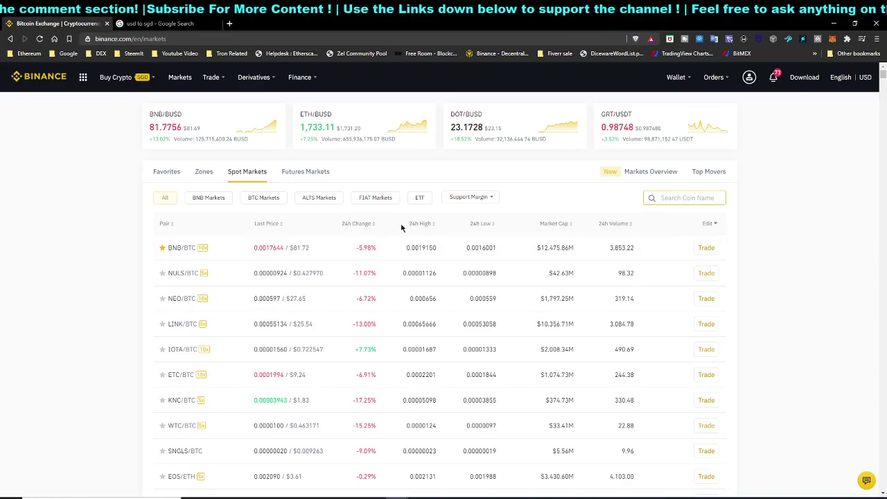
left_click(375, 199)
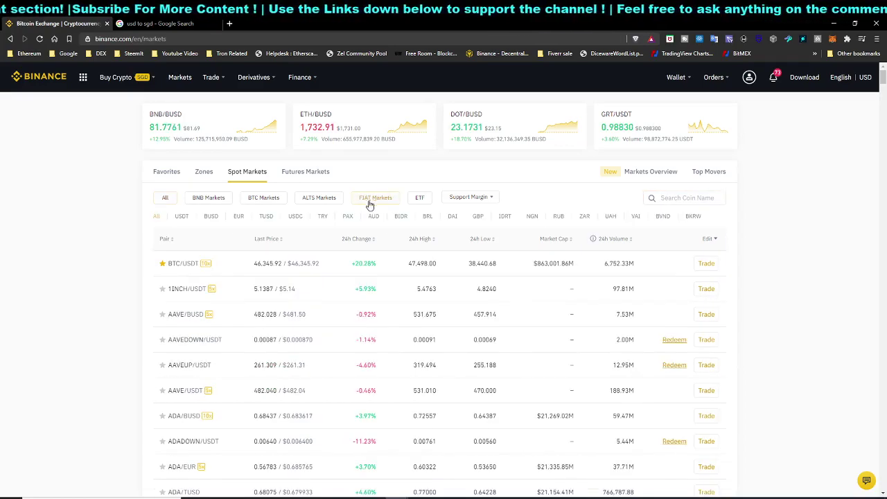
left_click(181, 218)
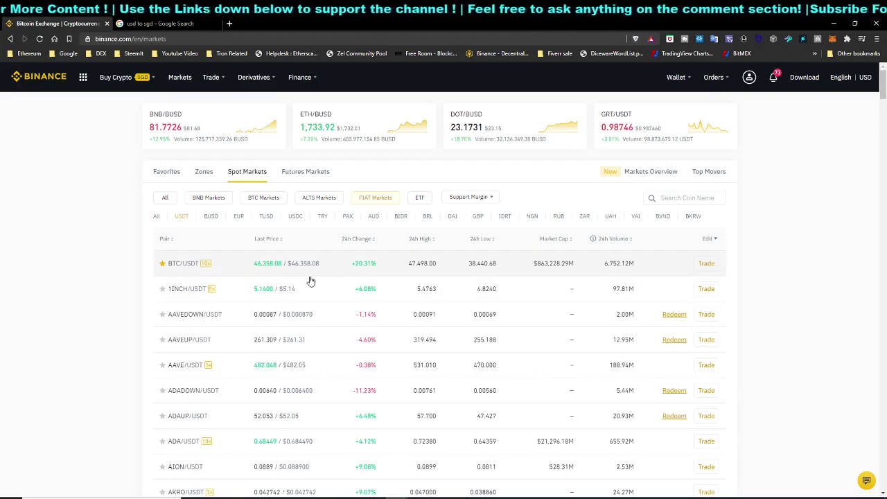
scroll(327, 283, "down", 2)
scroll(322, 289, "down", 5)
scroll(323, 289, "down", 20)
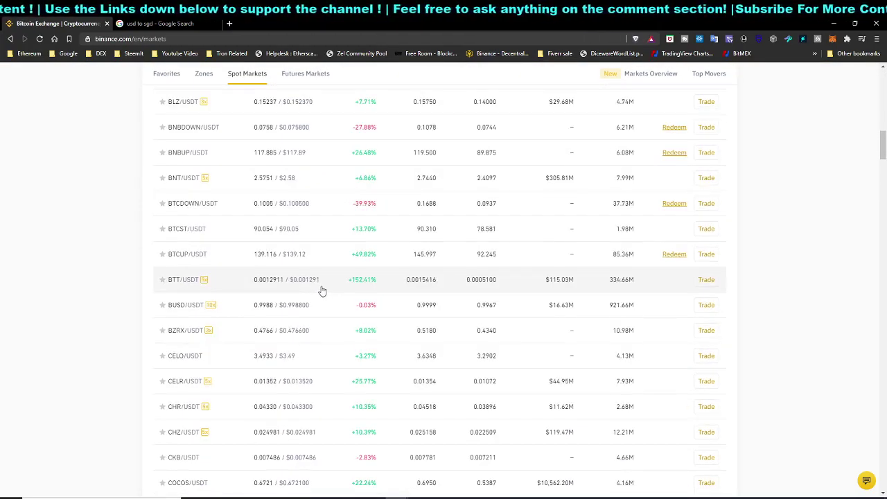
Look through the USDT spot pairs, search the list for doge and open the DOGE/USDT trading page
scroll(371, 308, "down", 20)
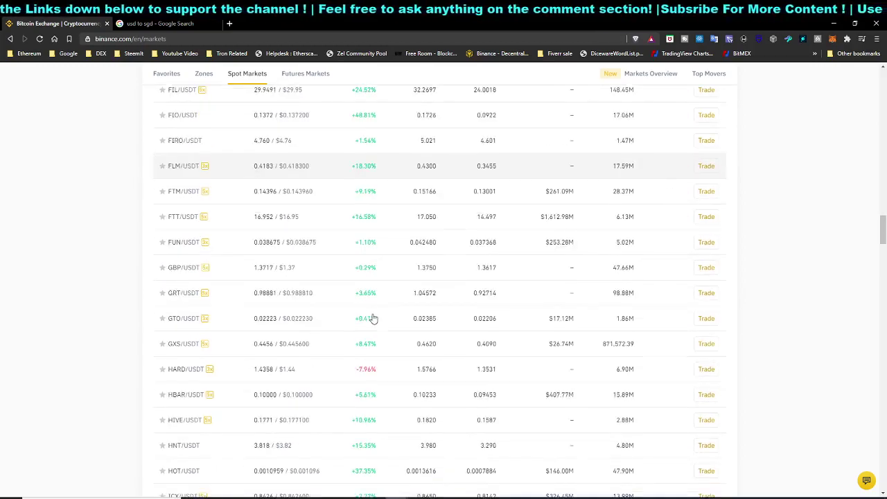
scroll(383, 335, "down", 20)
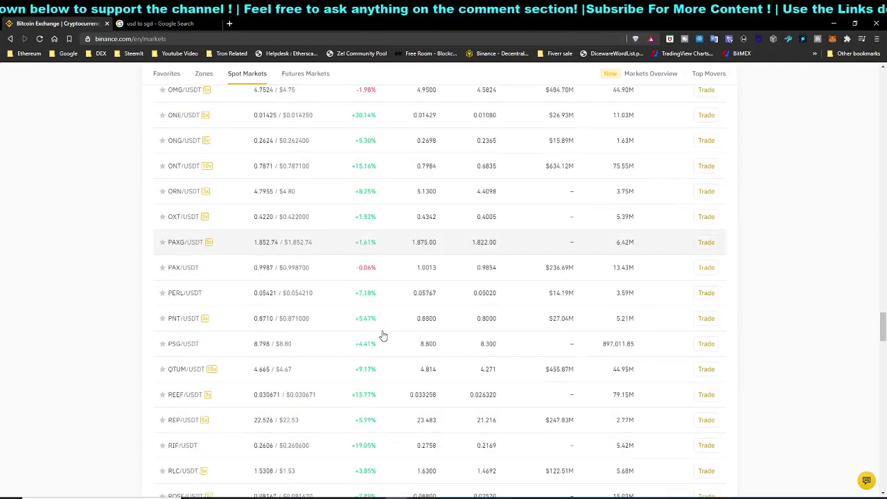
scroll(384, 336, "down", 10)
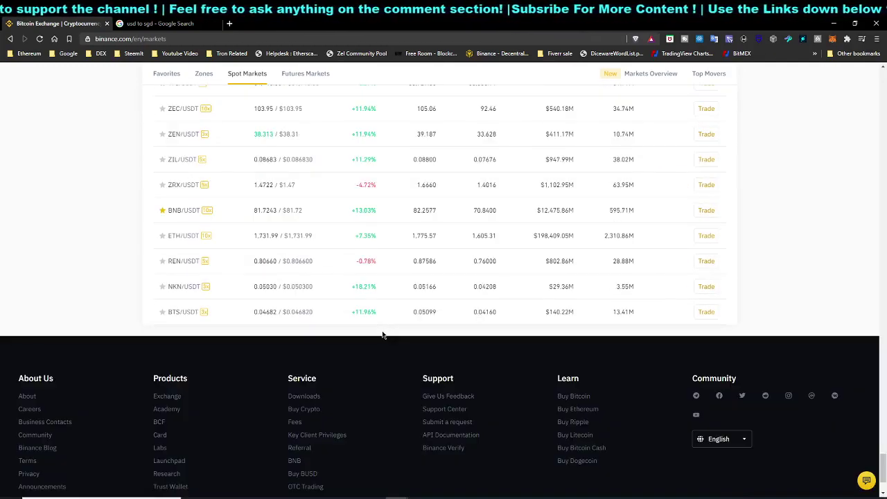
left_click_drag(884, 459, 845, 125)
scroll(721, 205, "up", 5)
scroll(718, 202, "up", 5)
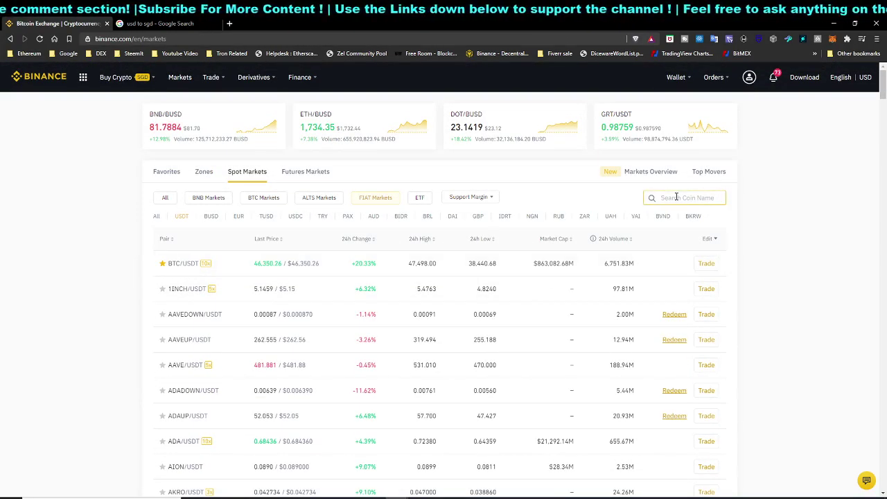
type("doge")
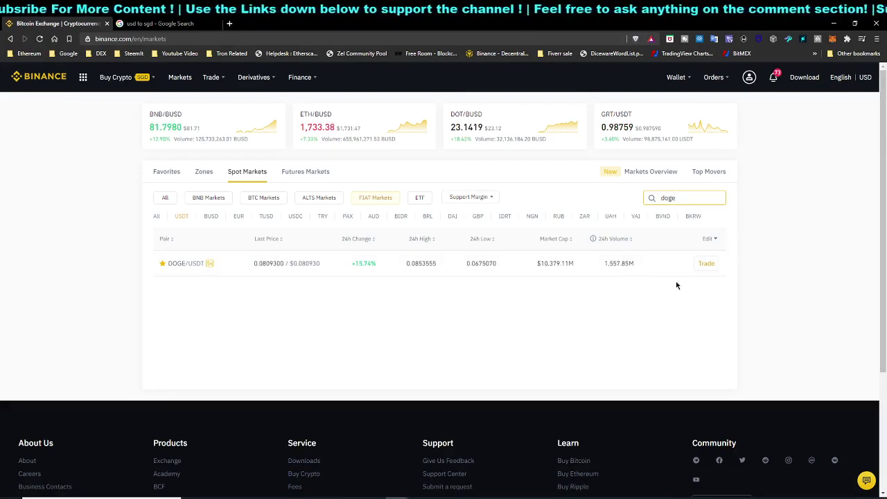
left_click(702, 264)
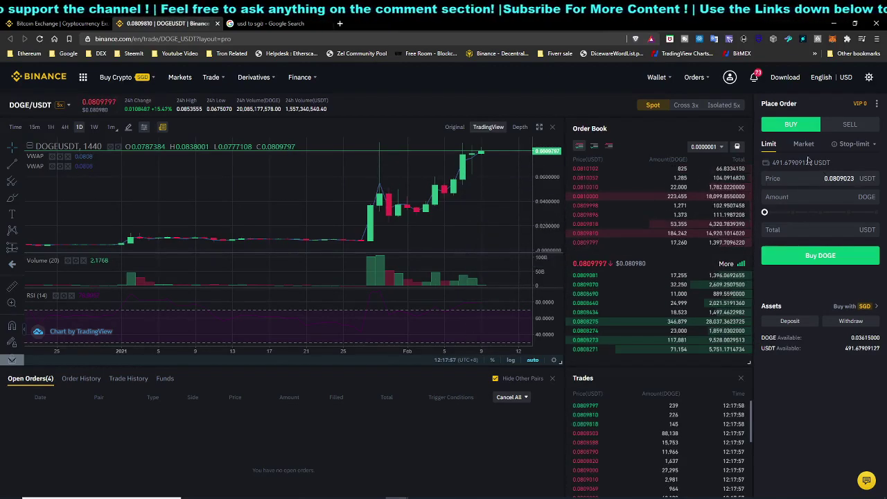
Switch the DOGE buy order to Market, enter a total of 100 USDT and show it as a DOGE amount
left_click(784, 199)
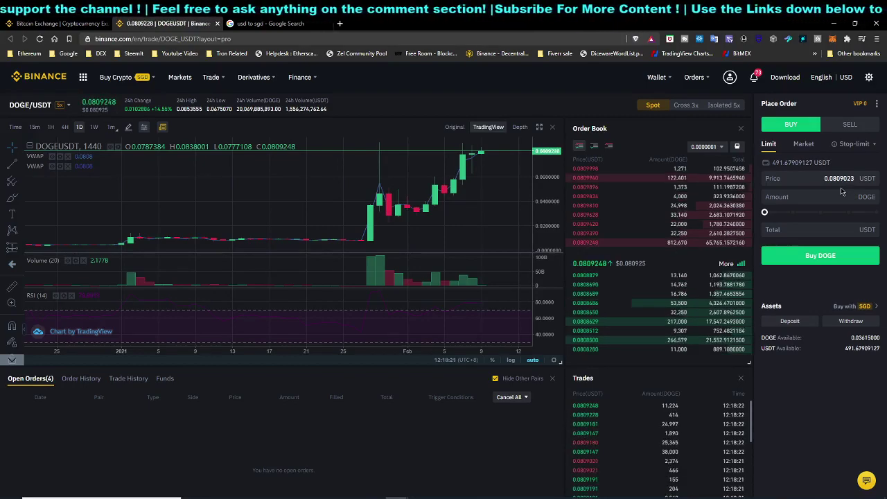
left_click(805, 144)
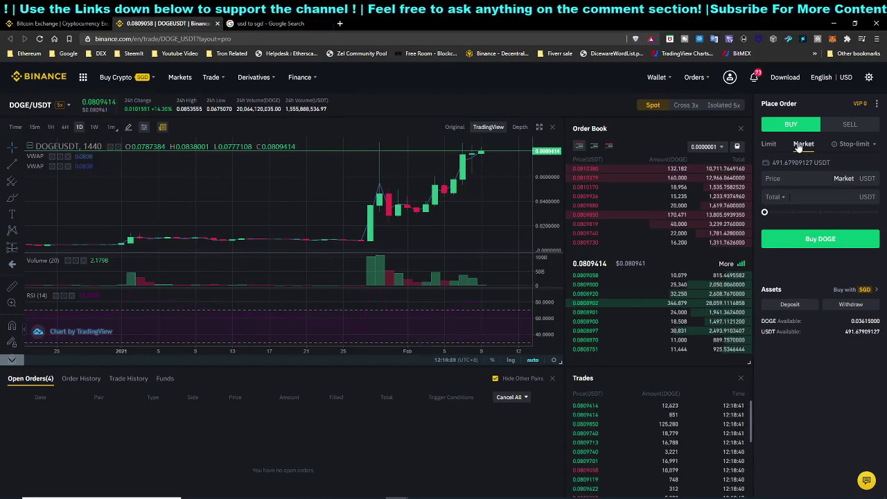
left_click(829, 196)
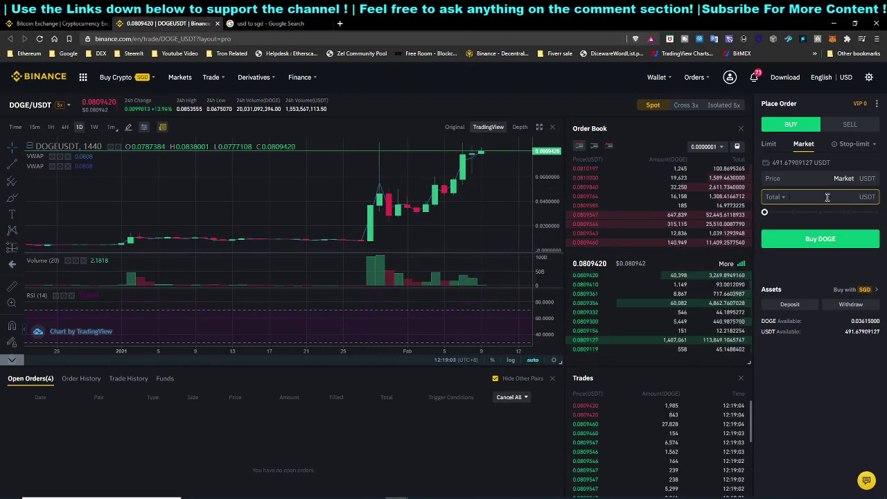
type("00")
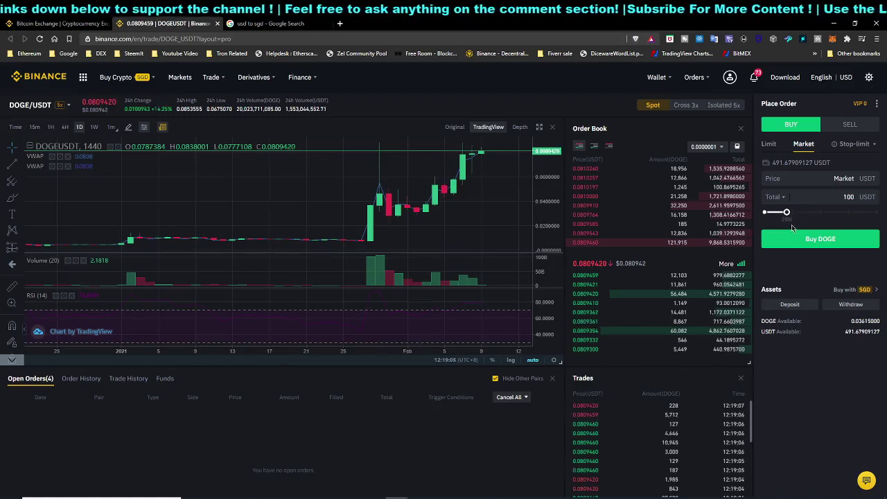
left_click(782, 199)
left_click(785, 212)
left_click(838, 201)
double_click(855, 200)
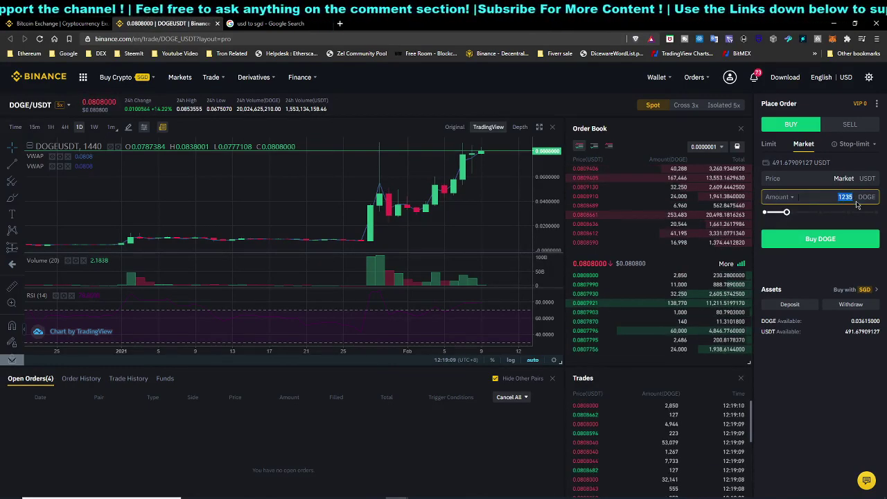
left_click(841, 199)
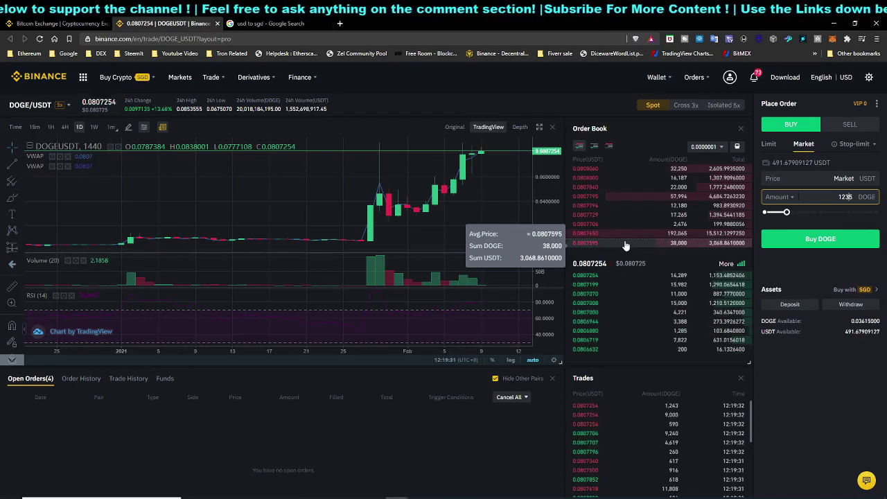
Set the DOGE market order's total to 10000 USDT and convert the entry to a DOGE amount
left_click(778, 197)
left_click(786, 232)
type("1000")
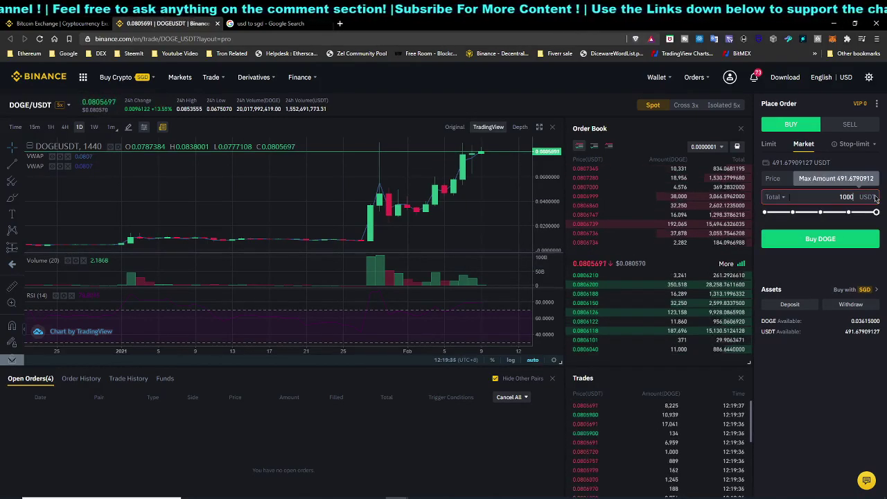
type("0")
left_click(777, 197)
left_click(780, 216)
left_click(841, 197)
left_click_drag(832, 197, 854, 197)
left_click(824, 197)
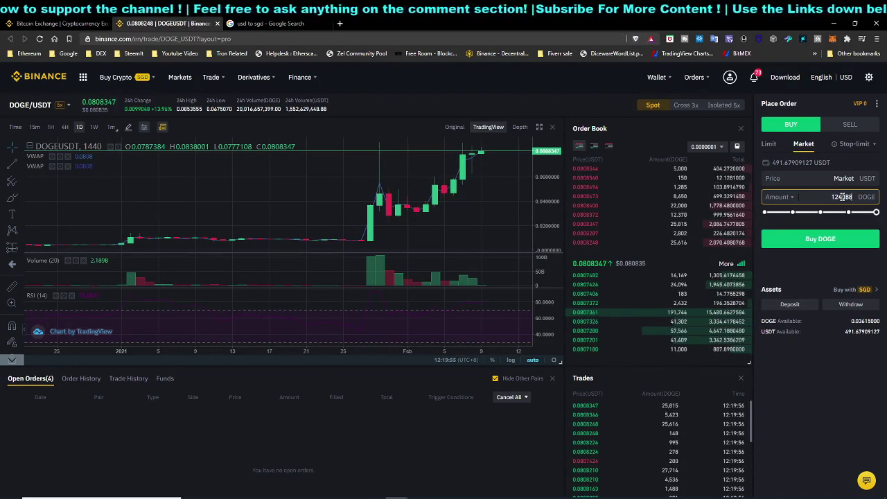
mouse_move(676, 196)
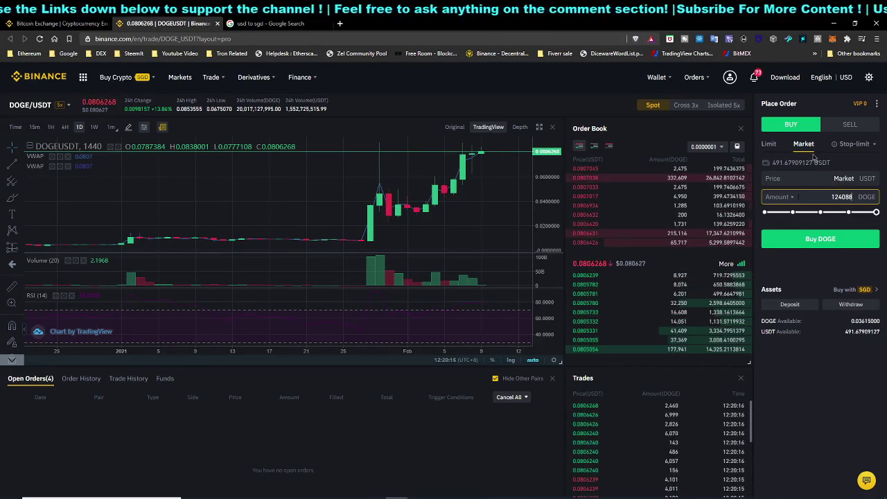
Return the order form to Limit, search the pair list for btc/usd and open the BTC/USDT pair
left_click(769, 144)
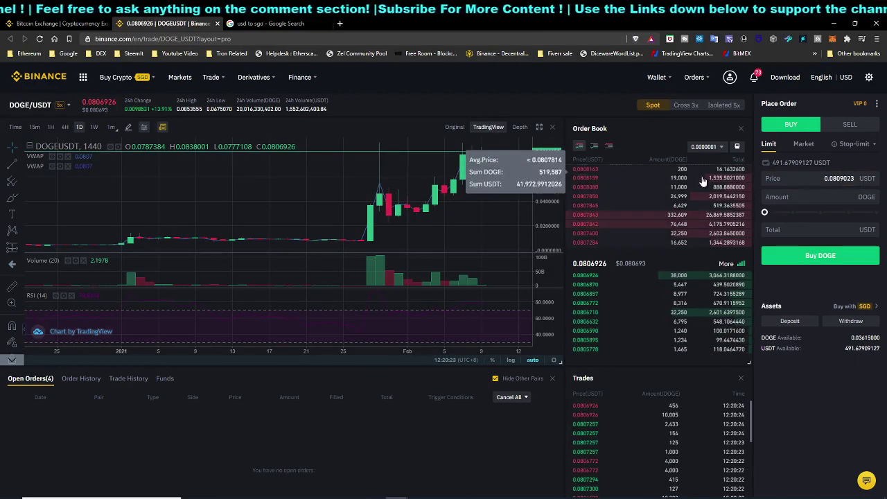
mouse_move(61, 105)
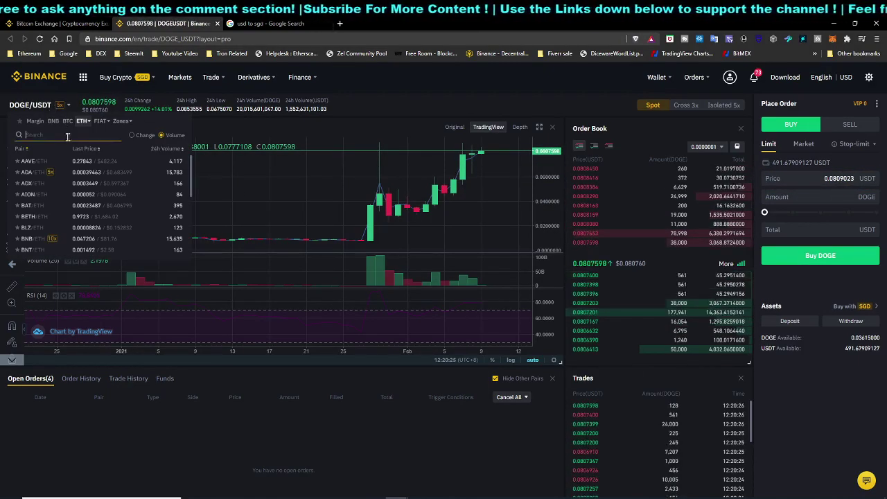
left_click(73, 134)
type("btc")
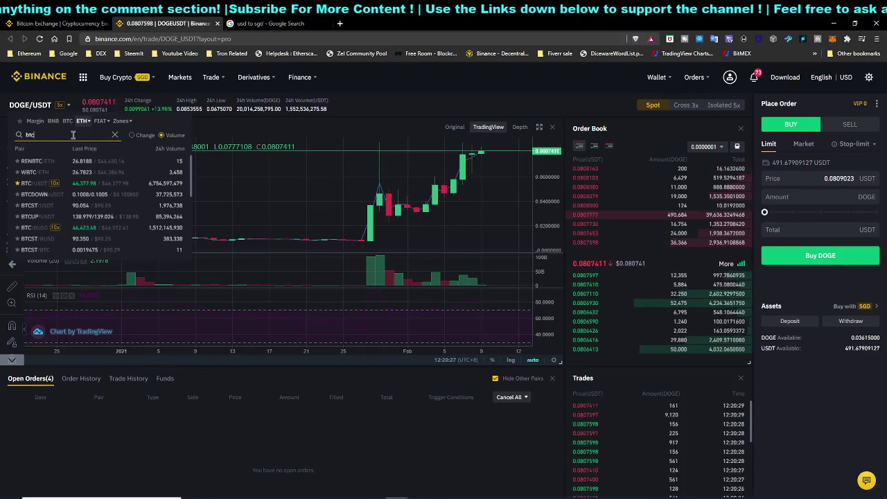
type("/isd")
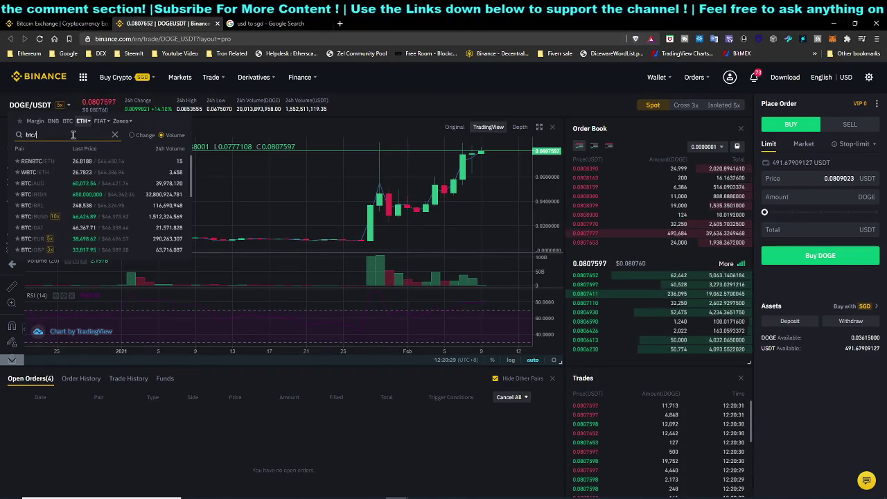
key("BackSpace")
key("BackSpace")
key("BackSpace")
type("usd")
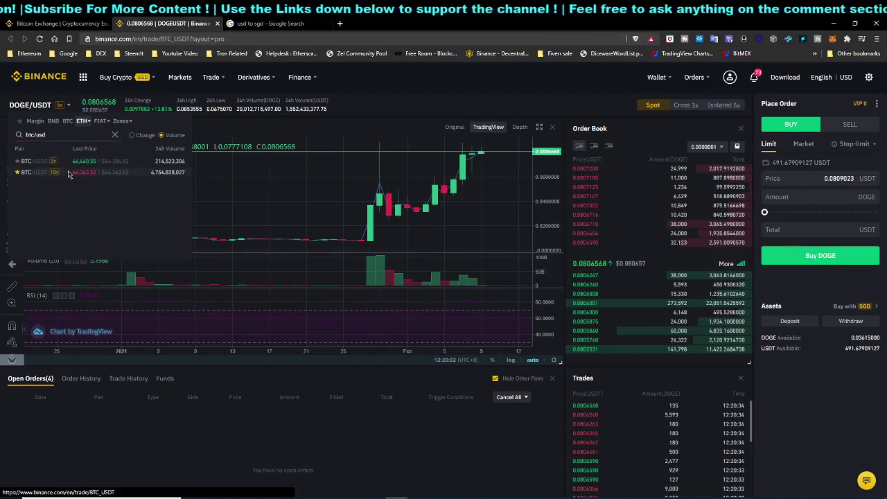
left_click(31, 172)
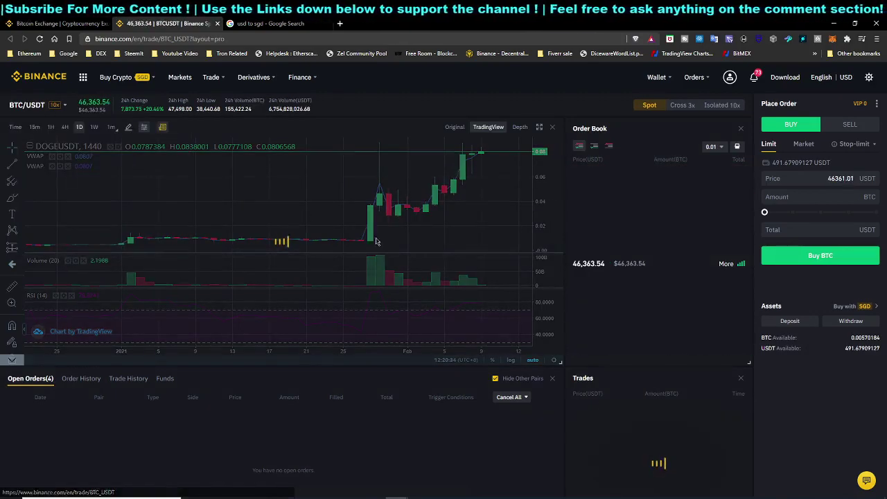
Switch the BTC/USDT price chart to the 1H interval to view recent price movement
mouse_move(59, 115)
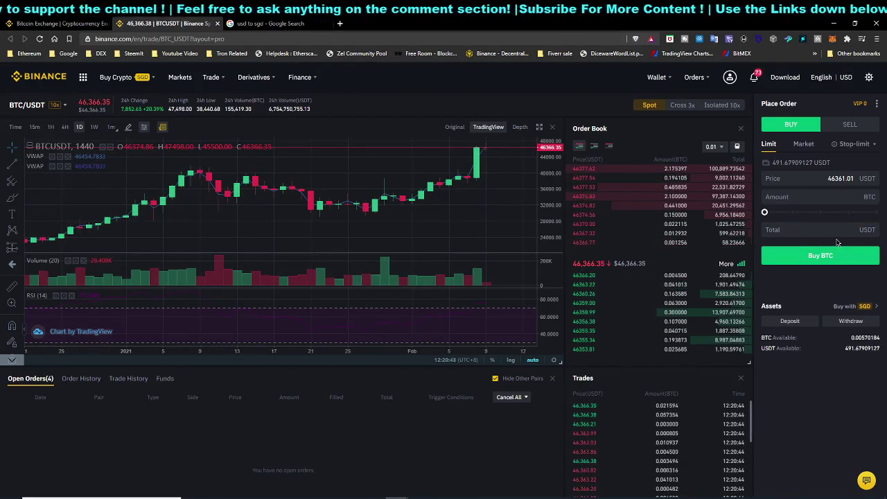
left_click(819, 200)
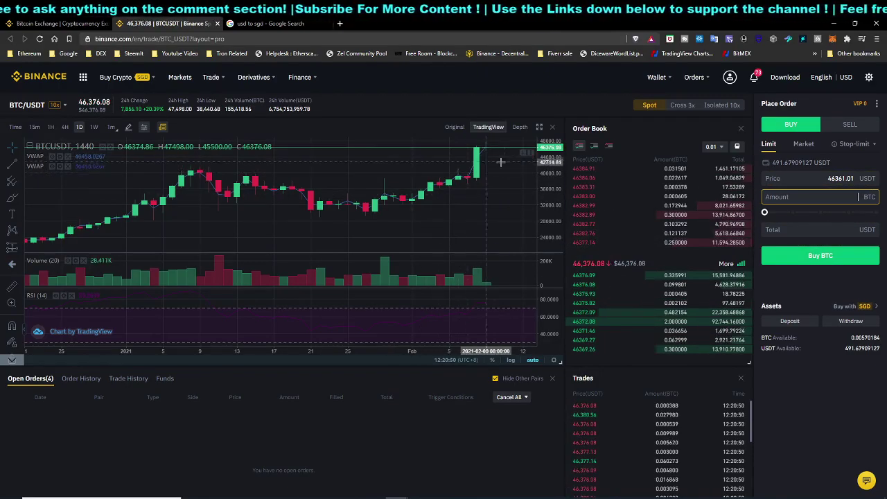
scroll(513, 168, "down", 2)
left_click(50, 126)
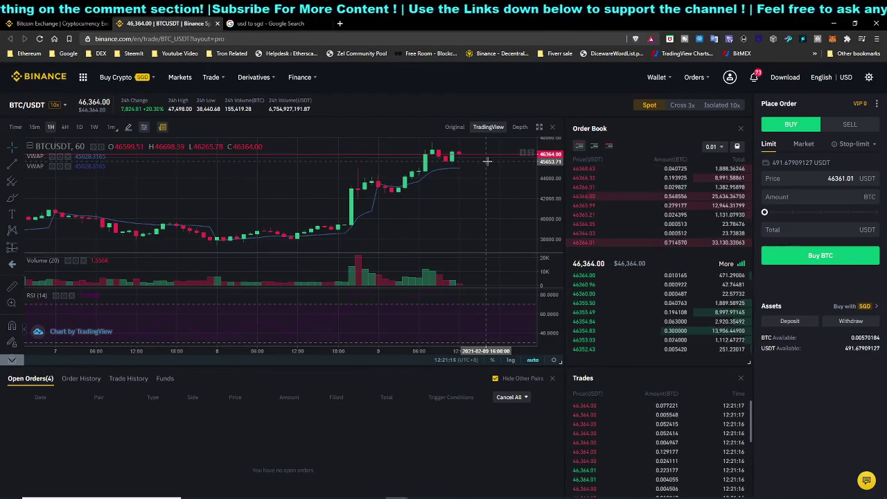
Set the limit price of the BTC buy order to 40000 USDT
left_click(831, 178)
left_click_drag(832, 178, 860, 179)
type("40000")
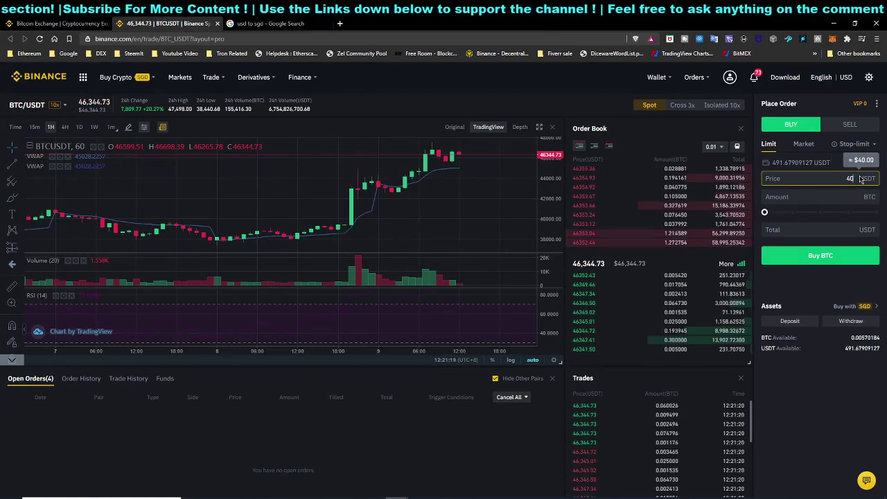
left_click(835, 194)
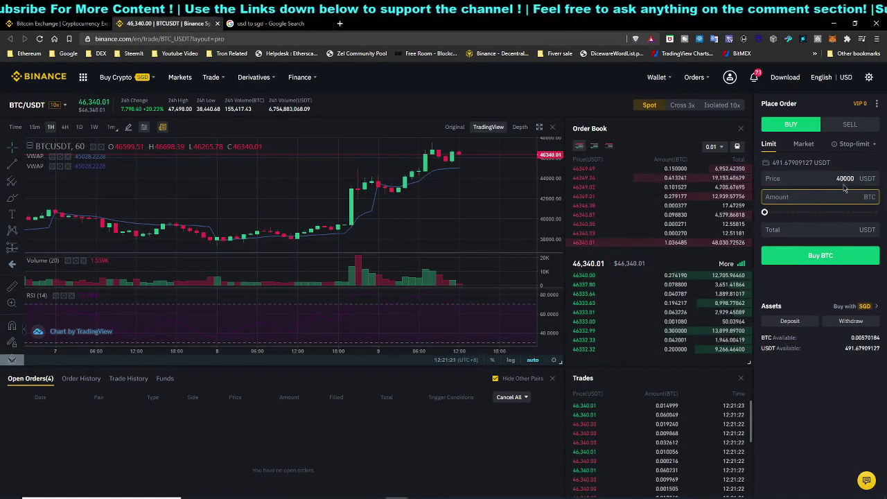
left_click(839, 185)
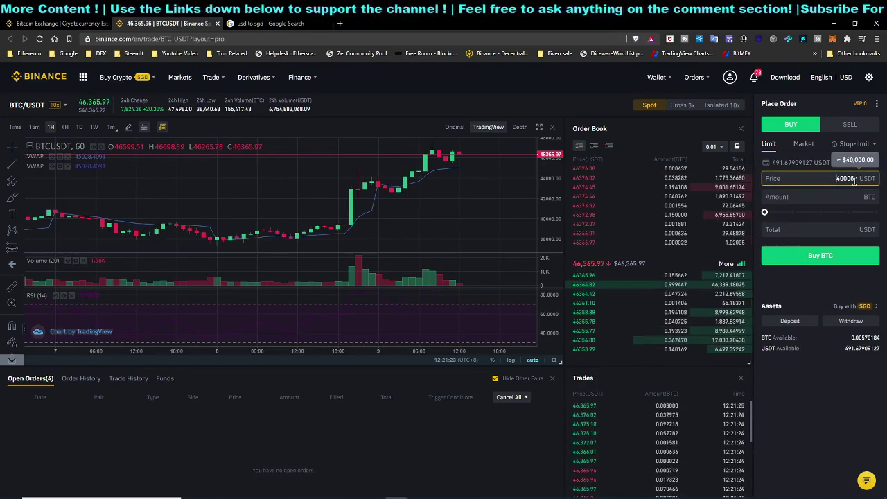
left_click(839, 198)
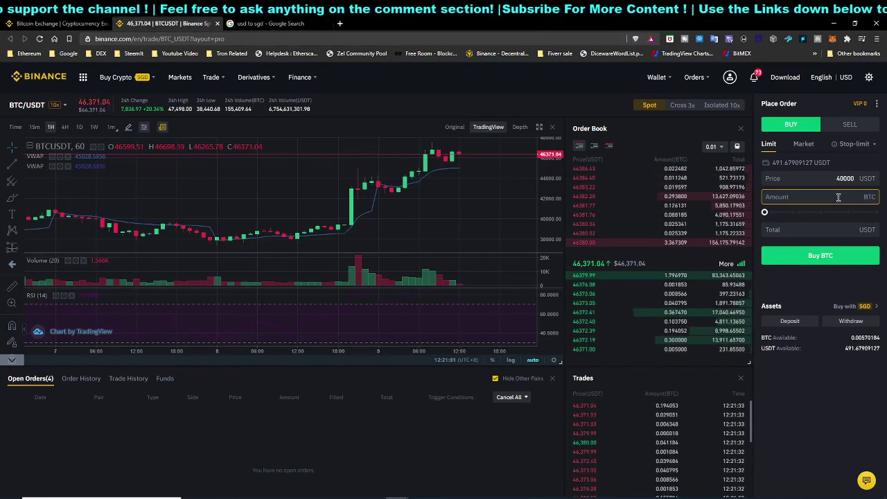
double_click(845, 178)
Enter a total of 100 USDT for the BTC limit buy and submit the order for confirmation
left_click(827, 230)
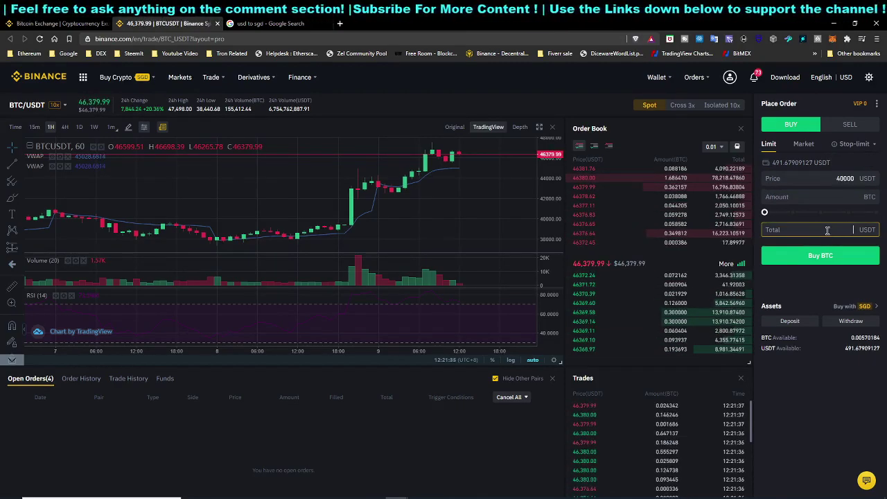
type("100")
left_click_drag(826, 197, 875, 199)
left_click(847, 198)
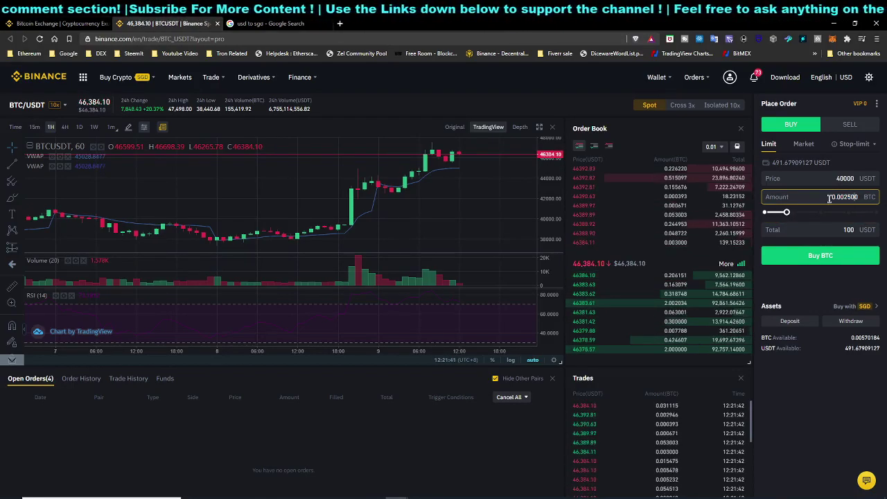
left_click(833, 257)
left_click(833, 256)
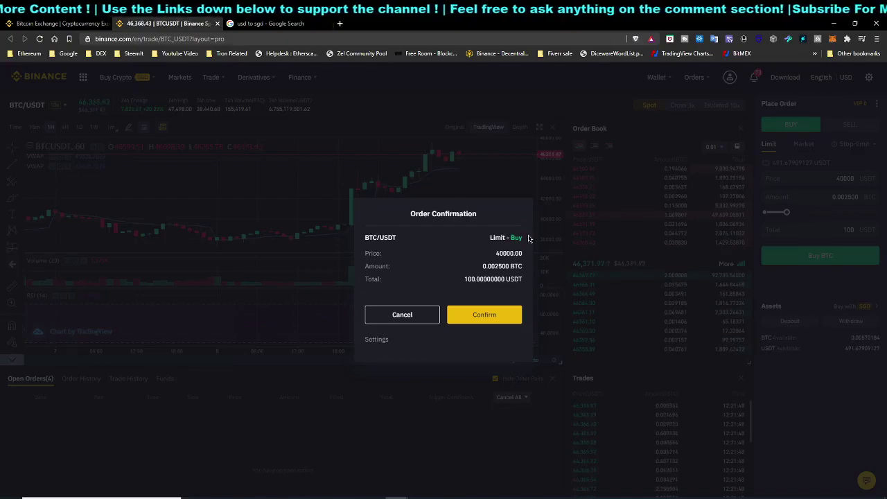
Review the price, BTC amount and USDT total in the order confirmation
left_click_drag(447, 254, 530, 253)
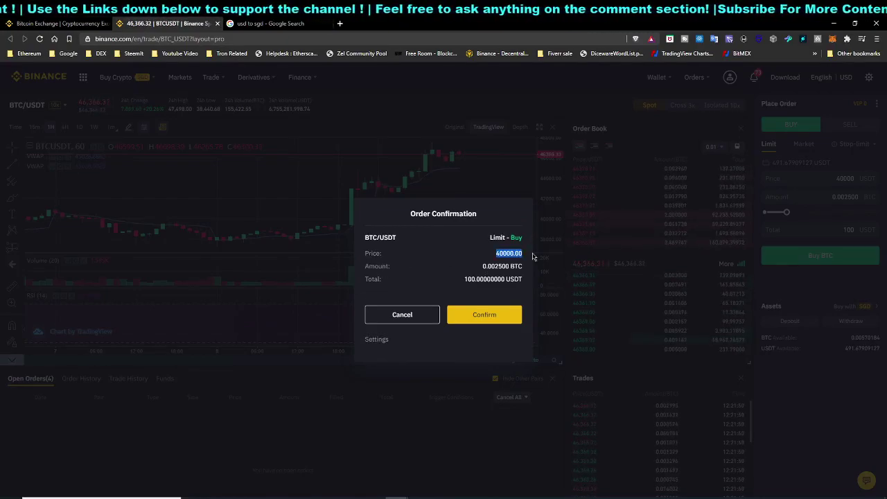
left_click(508, 254)
left_click_drag(459, 268, 511, 266)
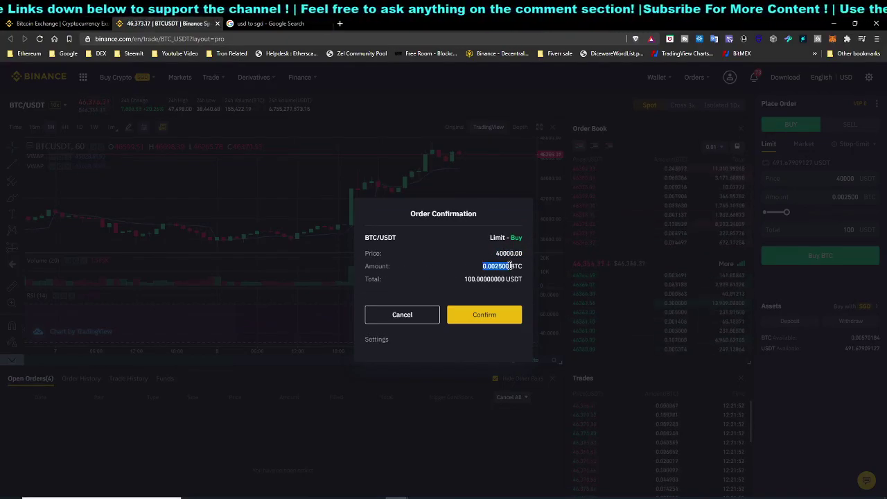
left_click(470, 278)
left_click_drag(462, 280, 503, 278)
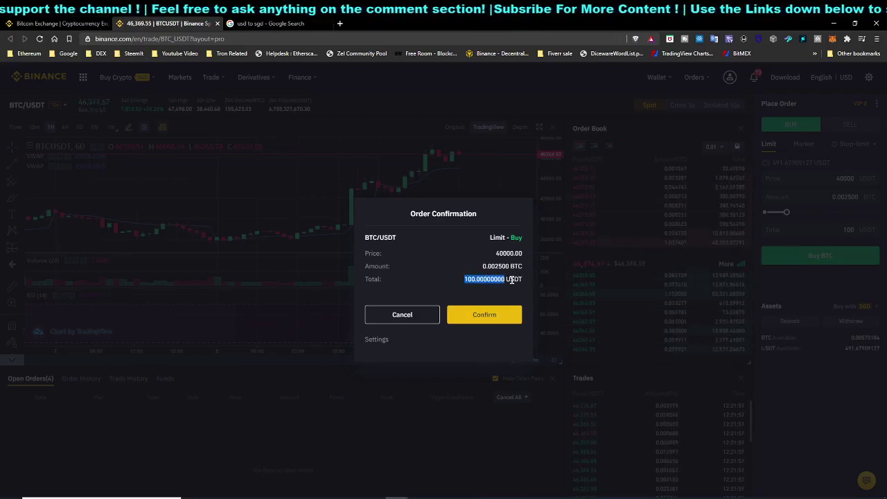
left_click(513, 280)
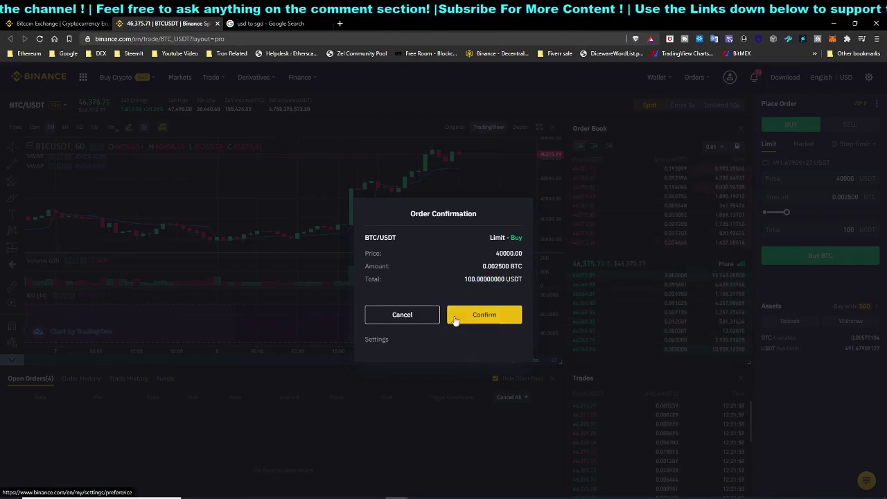
Place the 100 USDT BTC limit buy order at 40000 USDT and cancel it from the open orders
left_click(411, 320)
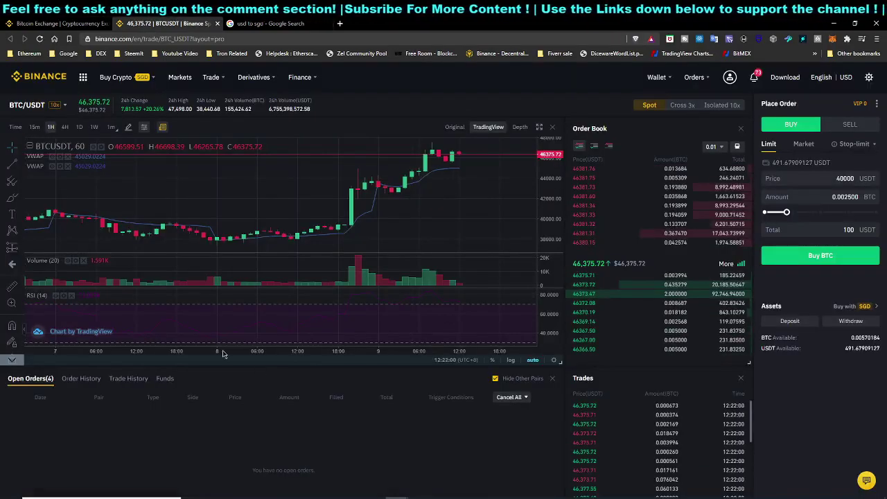
left_click(820, 255)
left_click(510, 312)
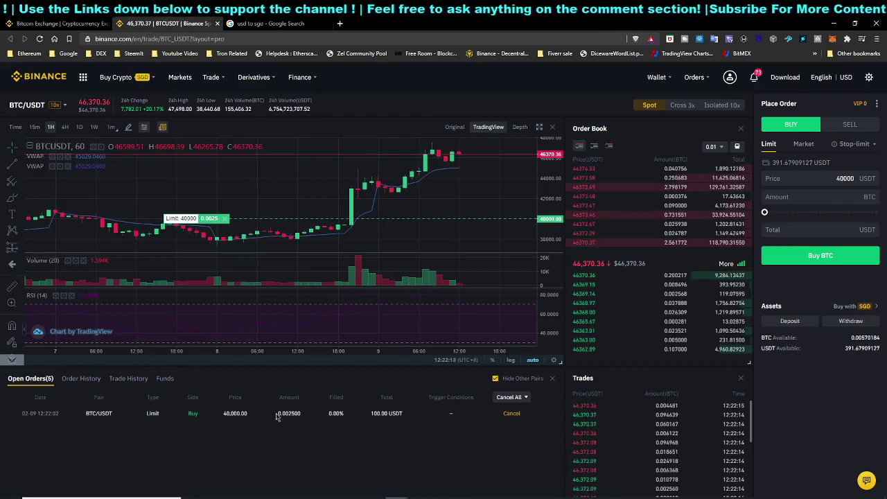
left_click_drag(326, 415, 341, 411)
left_click(356, 418)
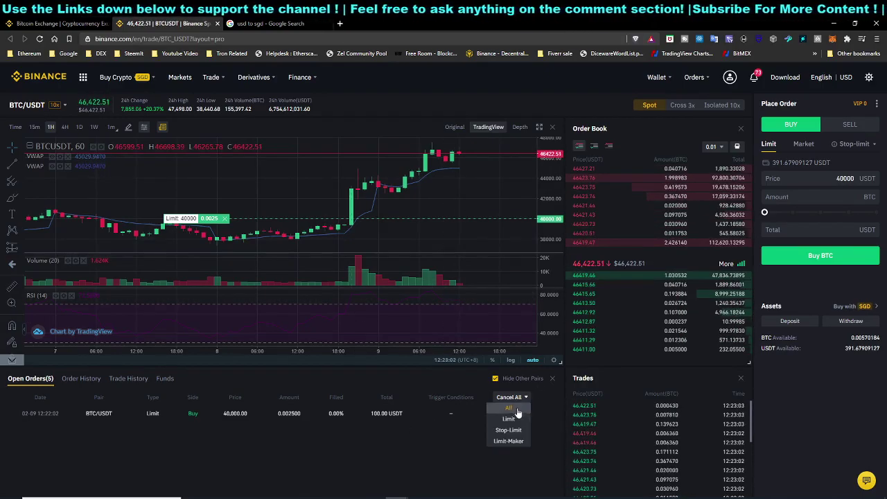
left_click(512, 413)
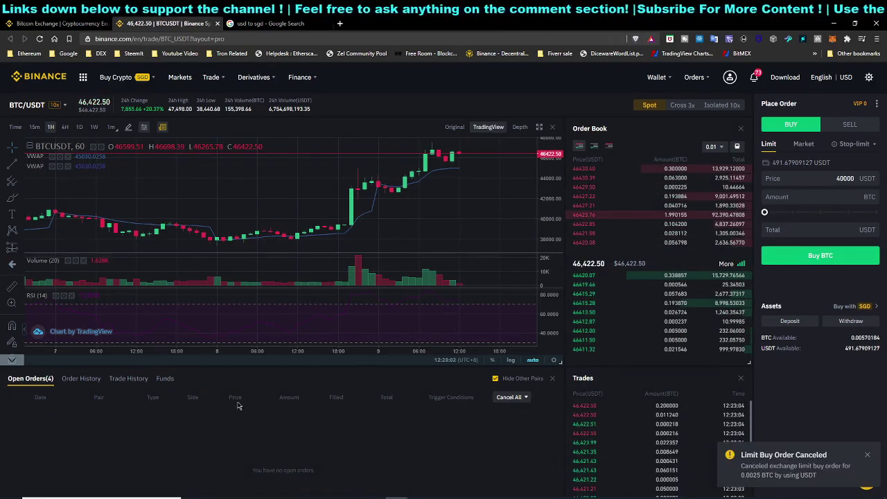
Set up a BTC limit buy order at a price of 43000 USDT with a total of 100 USDT
left_click(838, 180)
key("ctrl+a")
type("43000")
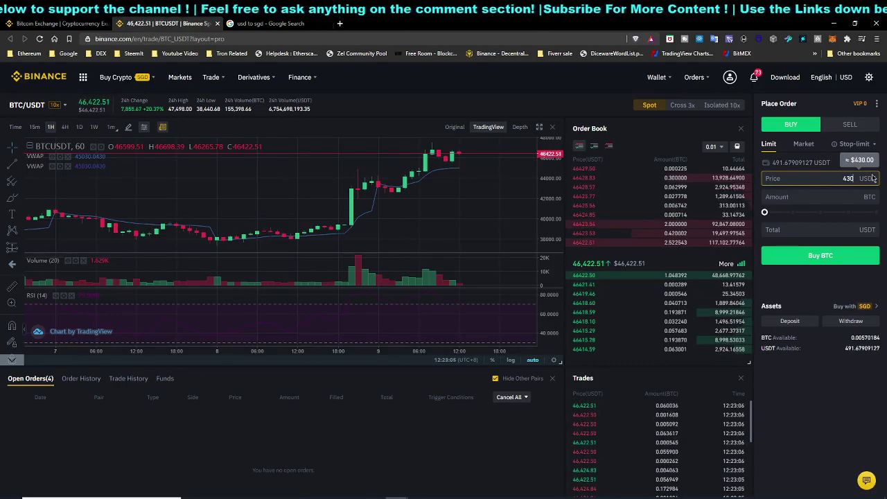
left_click(845, 196)
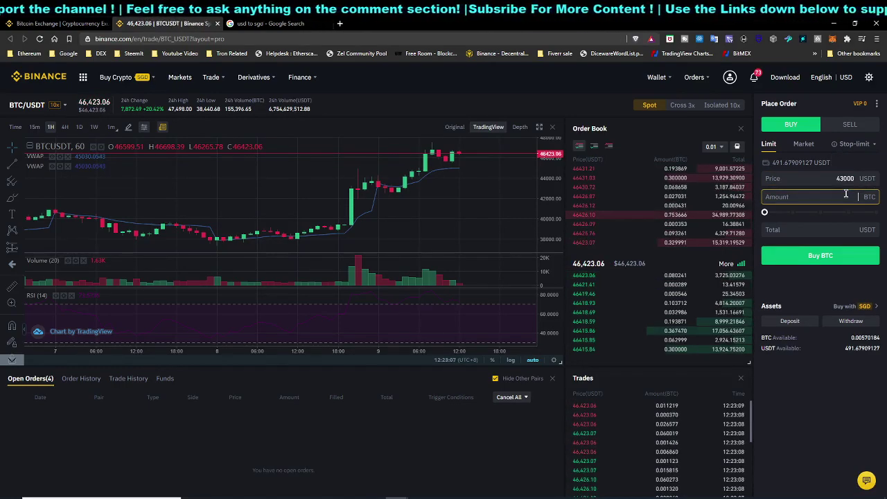
left_click(841, 232)
type("100")
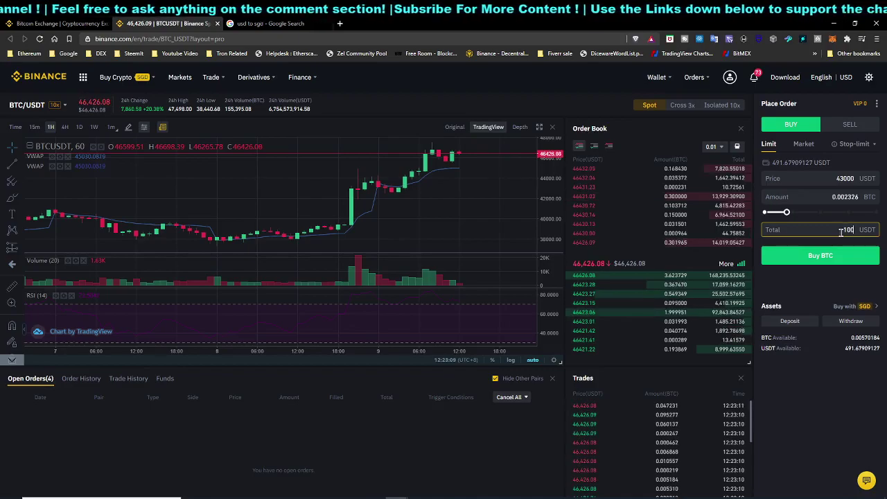
Submit and confirm the BTC limit buy at 43000 USDT, and cancel it from the open orders
left_click(821, 255)
left_click(485, 316)
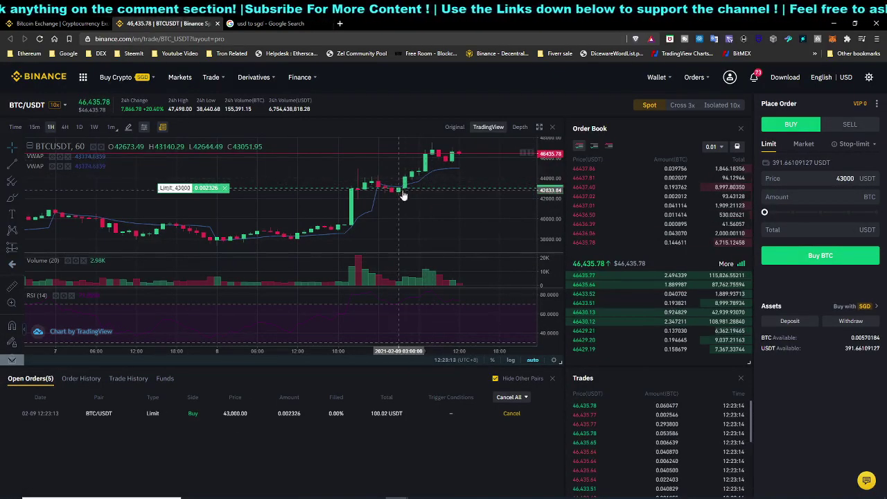
left_click(513, 414)
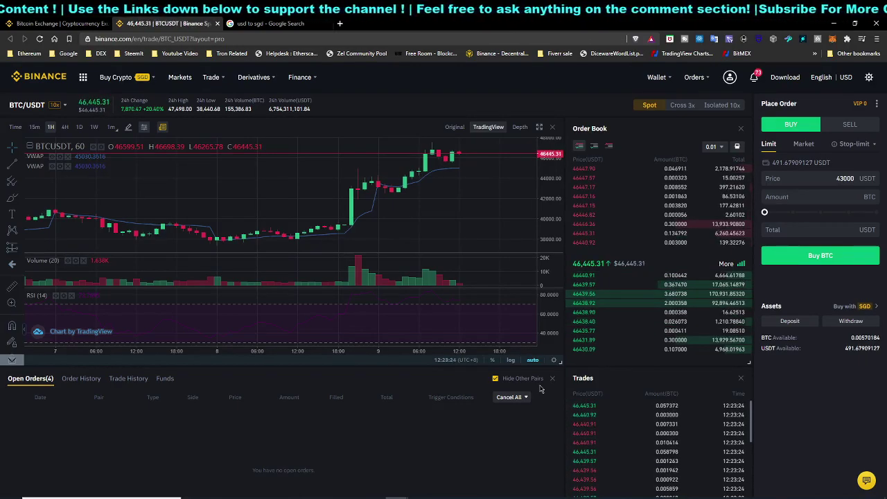
Set up a BTC limit sell order at 50000 USDT for the full available BTC balance
left_click(835, 126)
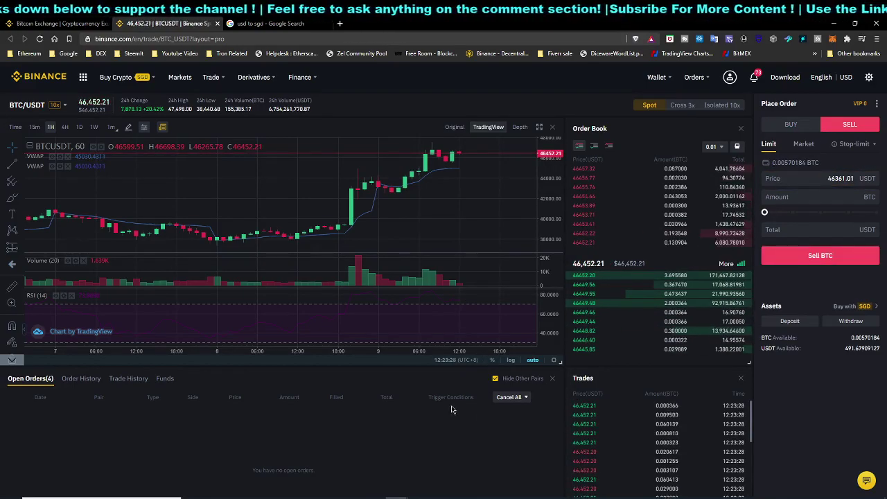
double_click(817, 179)
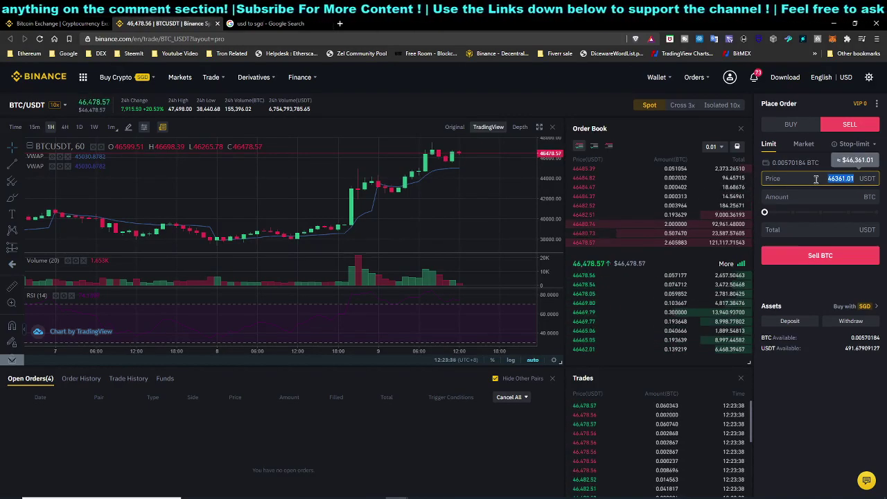
type("50000")
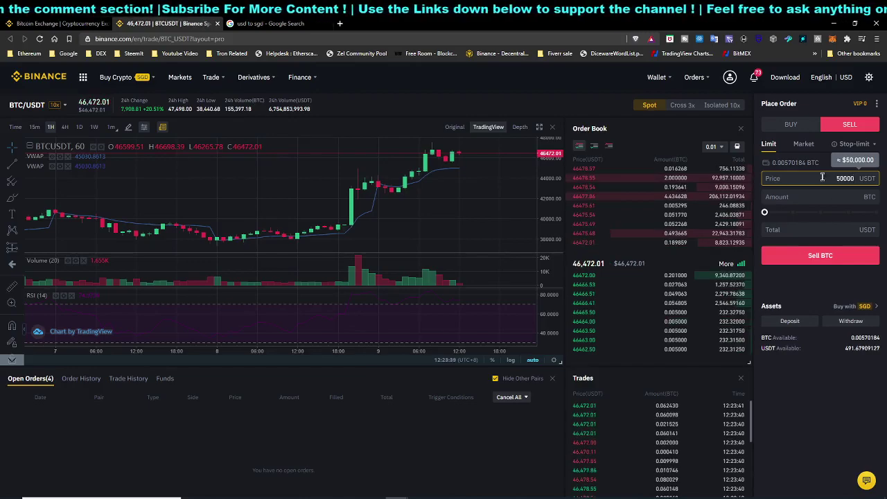
left_click(831, 231)
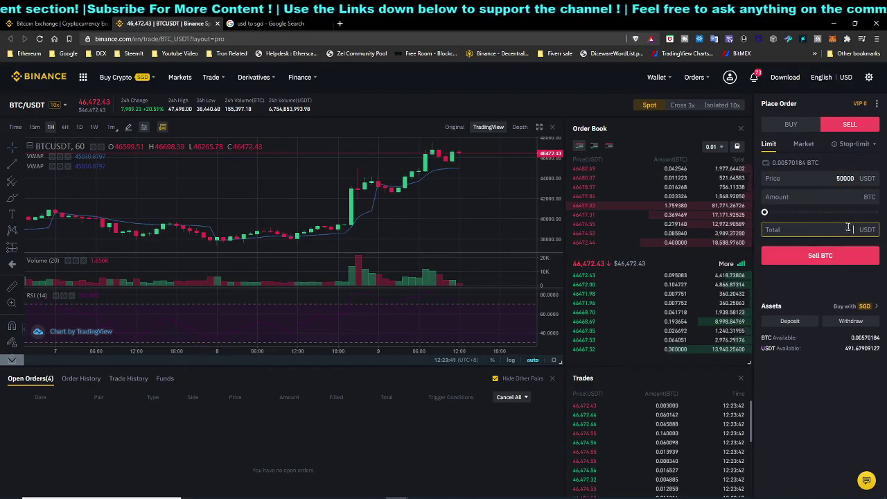
left_click(818, 198)
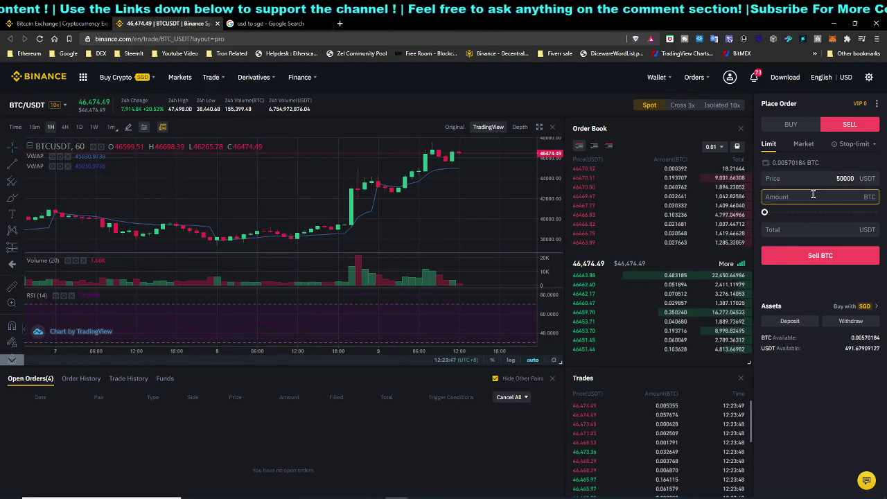
left_click(816, 230)
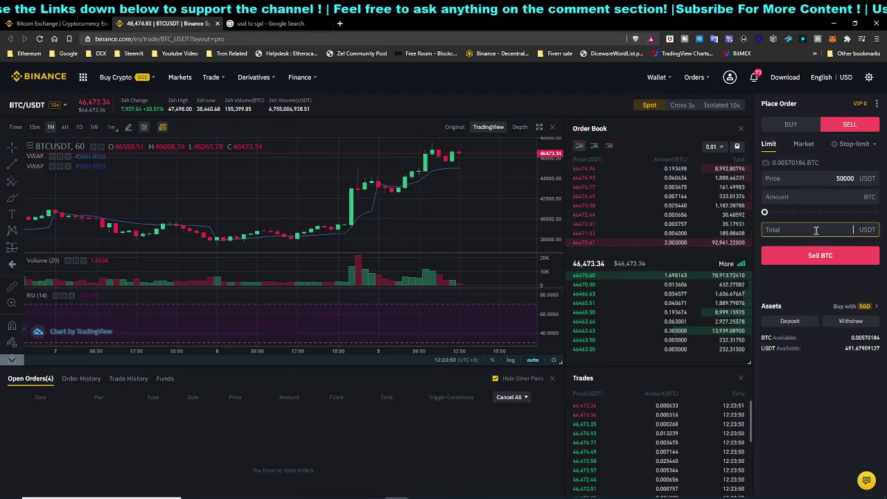
left_click(790, 198)
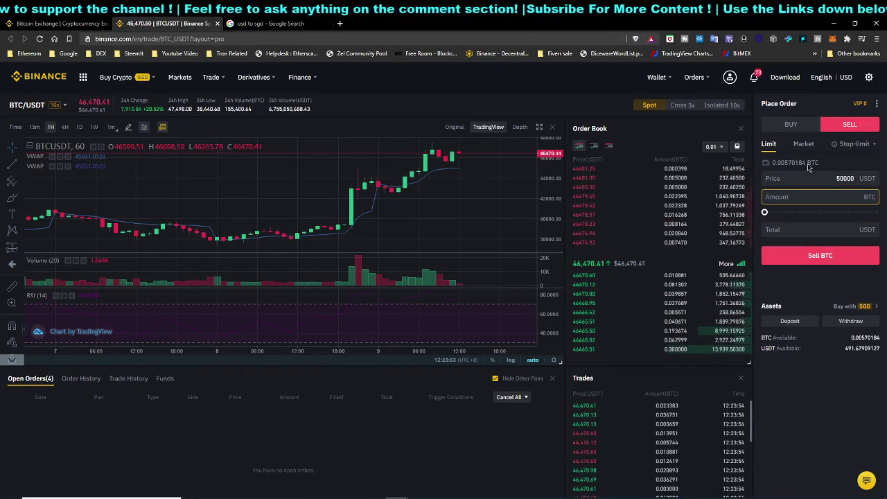
left_click_drag(765, 212, 876, 213)
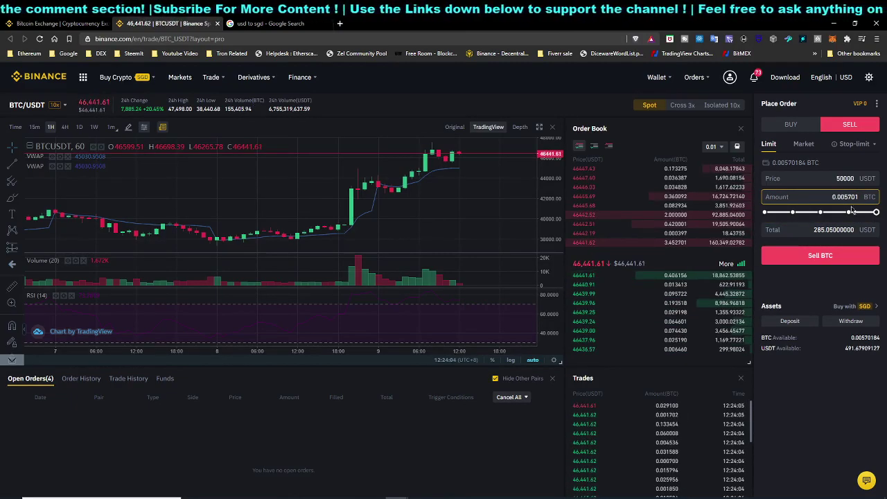
Check the sell total and price, confirm the BTC limit sell order, and review its amount and filled percentage in the open orders
double_click(819, 231)
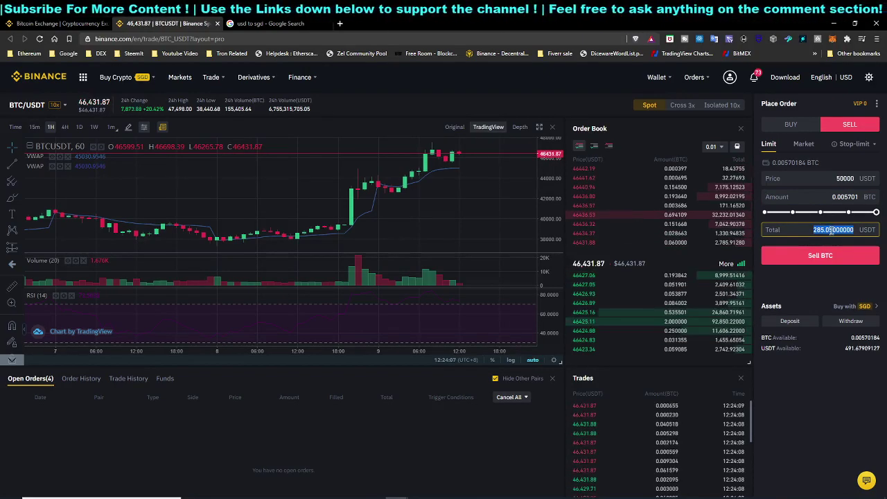
double_click(837, 181)
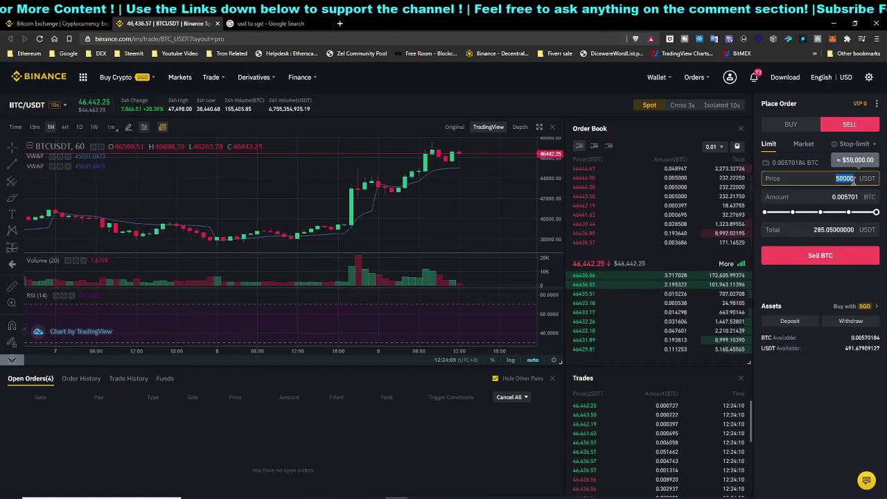
left_click(820, 256)
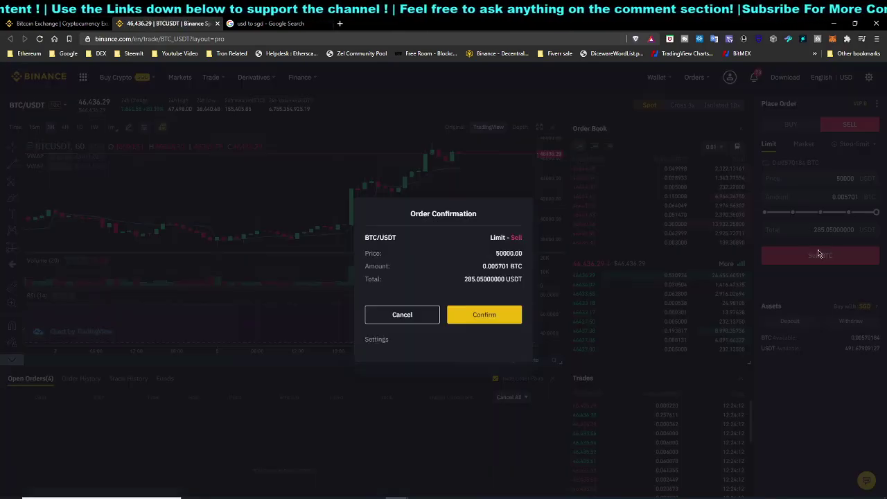
left_click(457, 320)
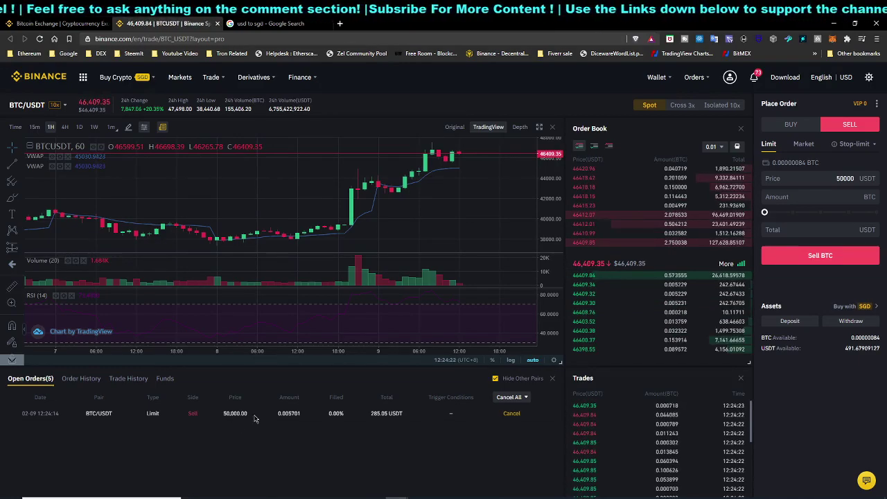
left_click_drag(277, 414, 299, 413)
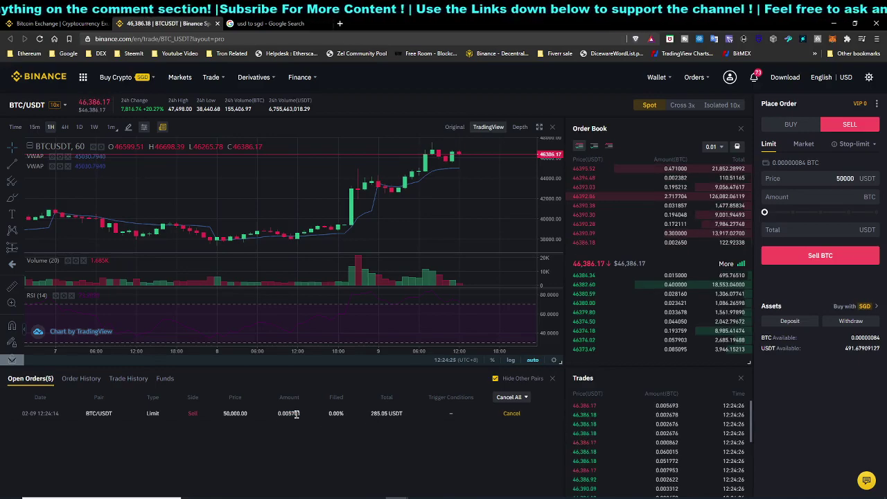
mouse_move(325, 416)
left_mouse_down()
mouse_move(391, 416)
mouse_move(331, 416)
left_mouse_up()
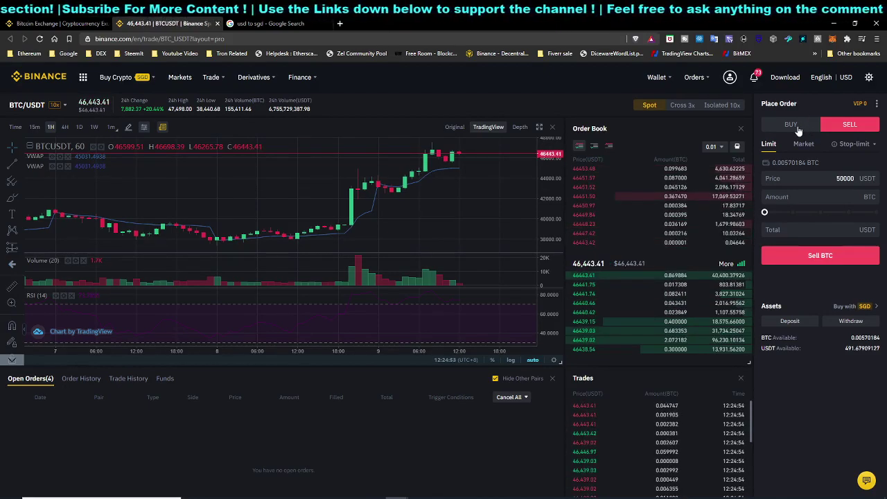
Open the Fiat and Spot wallet and start an internal transfer from Fiat and Spot to P2P
mouse_move(656, 77)
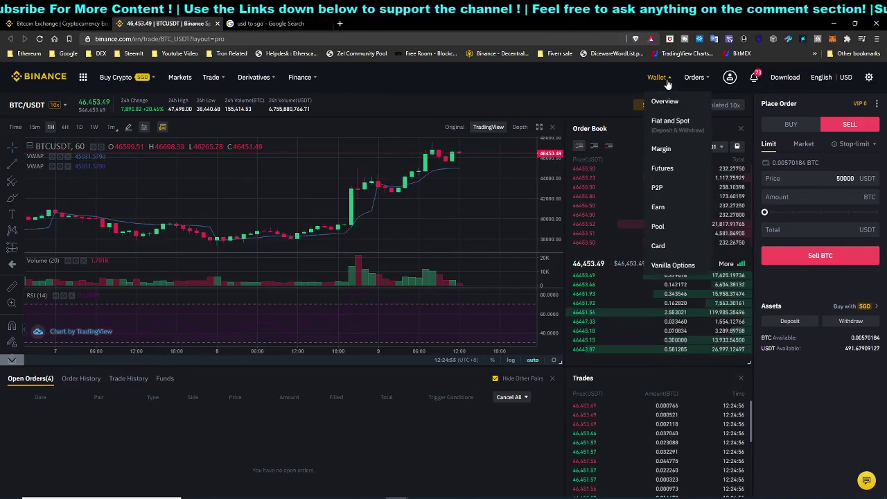
left_click(667, 121)
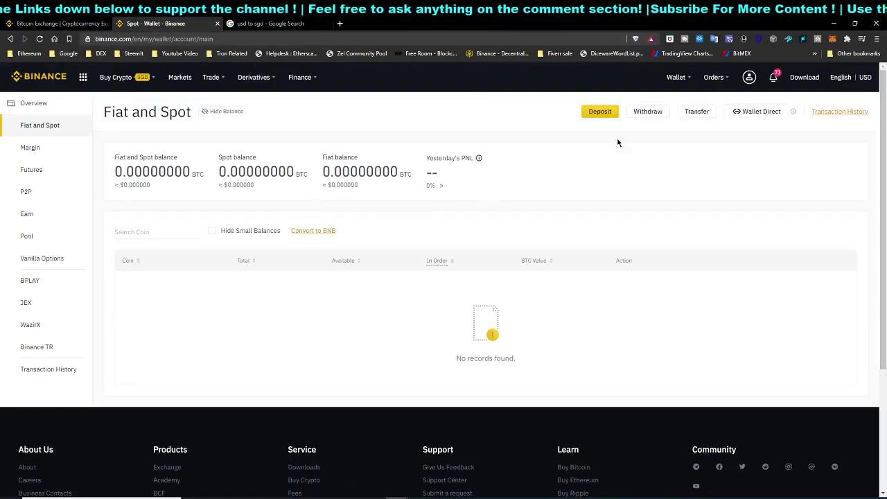
left_click(698, 113)
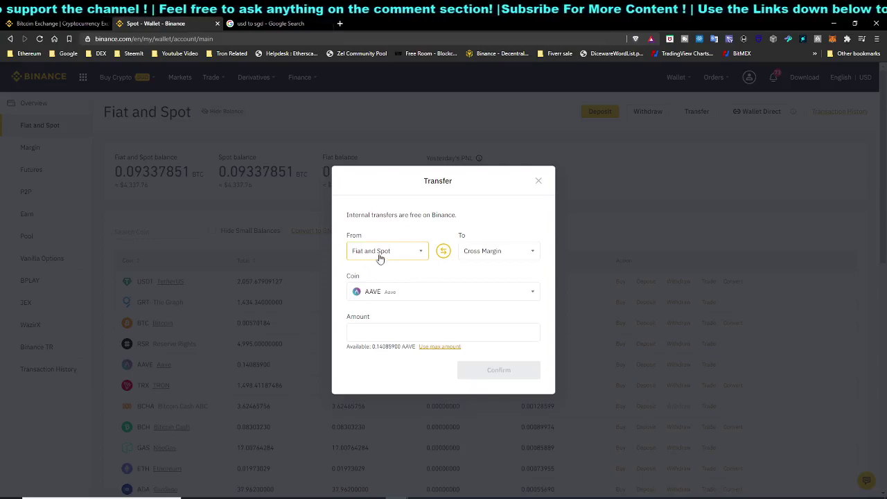
left_click(489, 261)
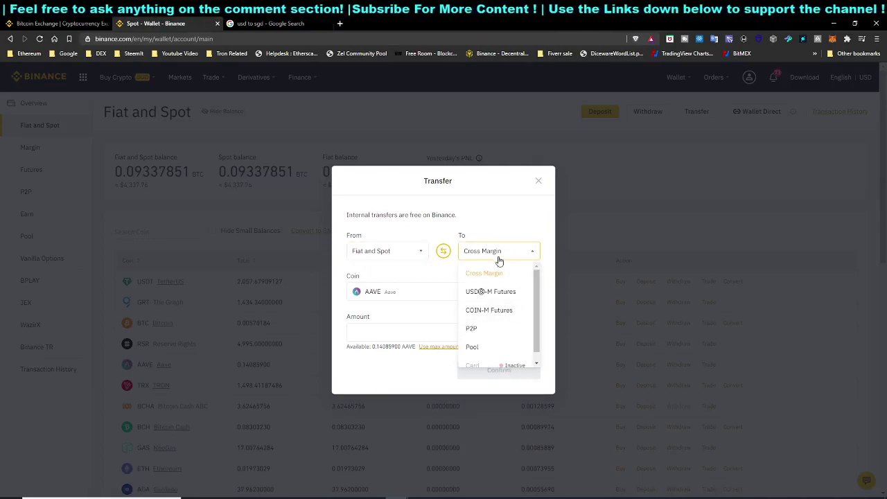
left_click(493, 328)
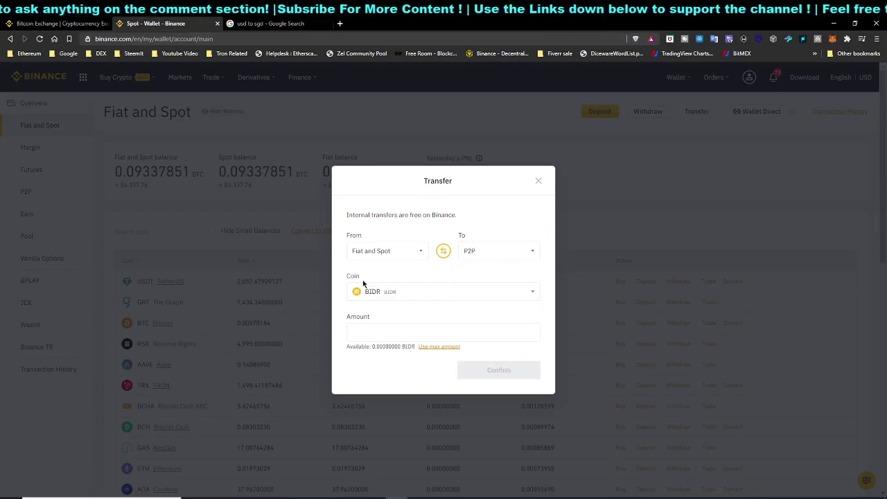
Choose USDT as the transfer coin, set the amount to 150 and confirm the transfer to the P2P wallet
left_click(421, 294)
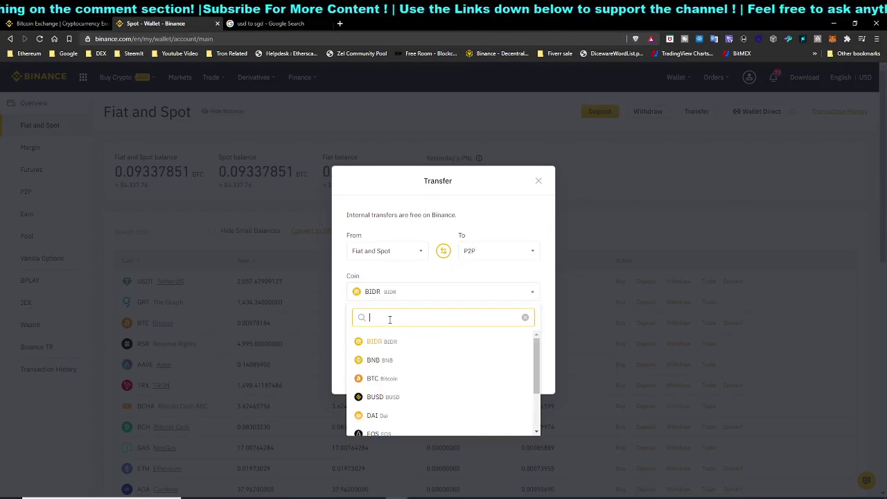
type("usdt")
left_click(400, 341)
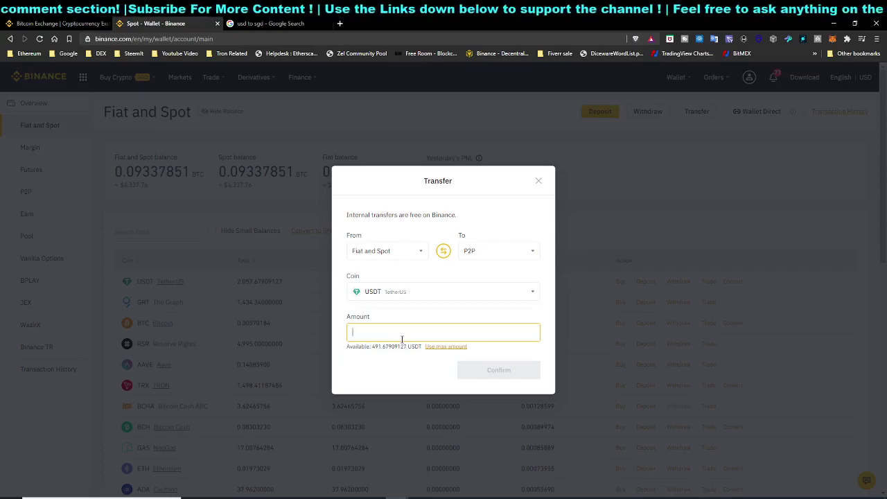
type("100")
left_click_drag(400, 332, 348, 336)
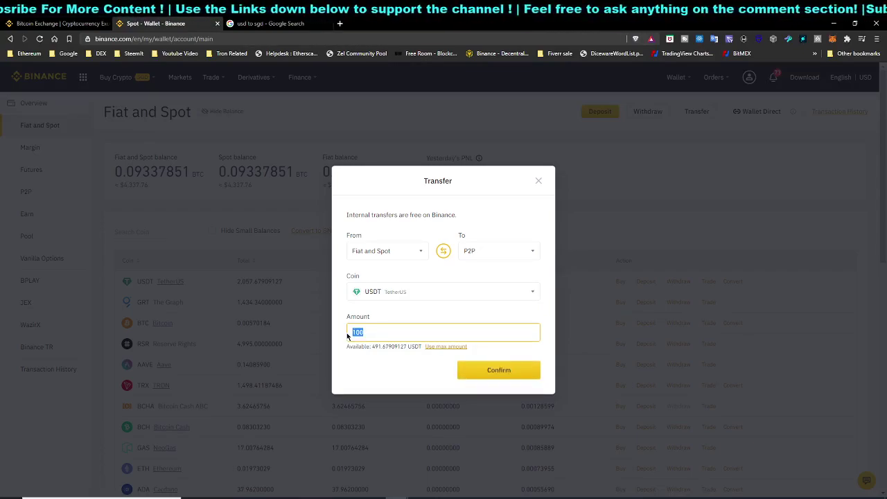
type("150")
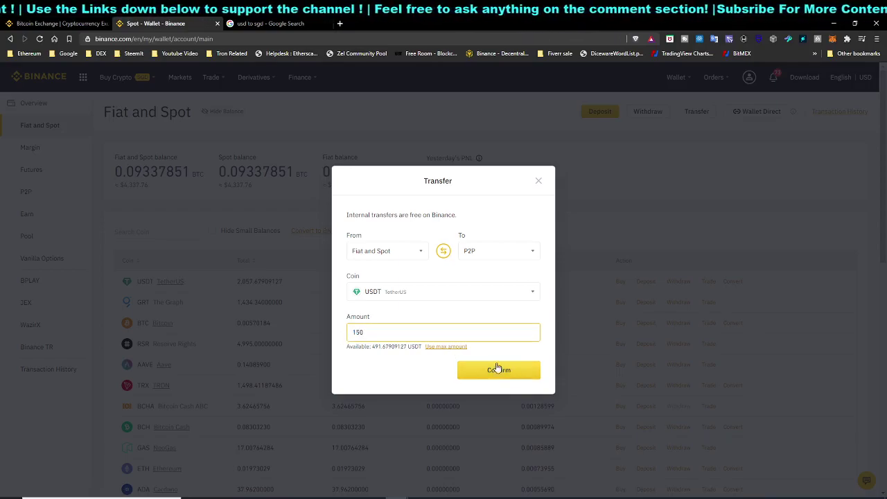
left_click(471, 369)
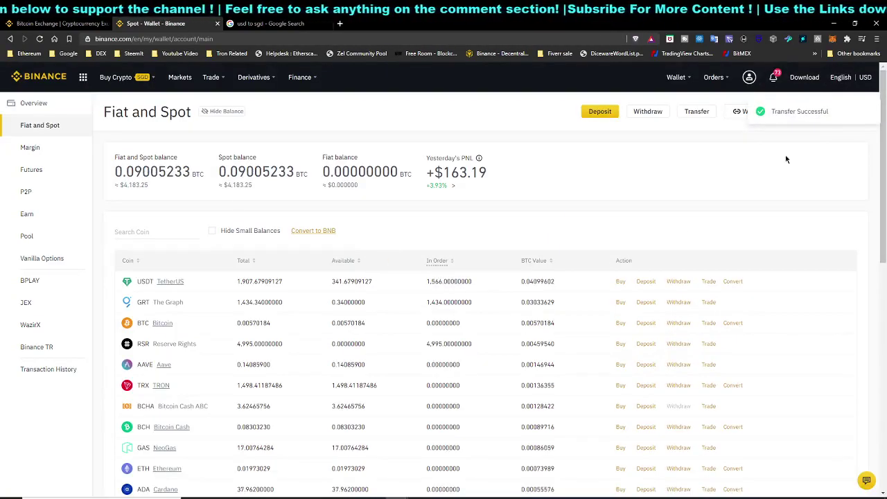
Open the P2P wallet, reveal its hidden balances and check the available USDT
left_click(25, 194)
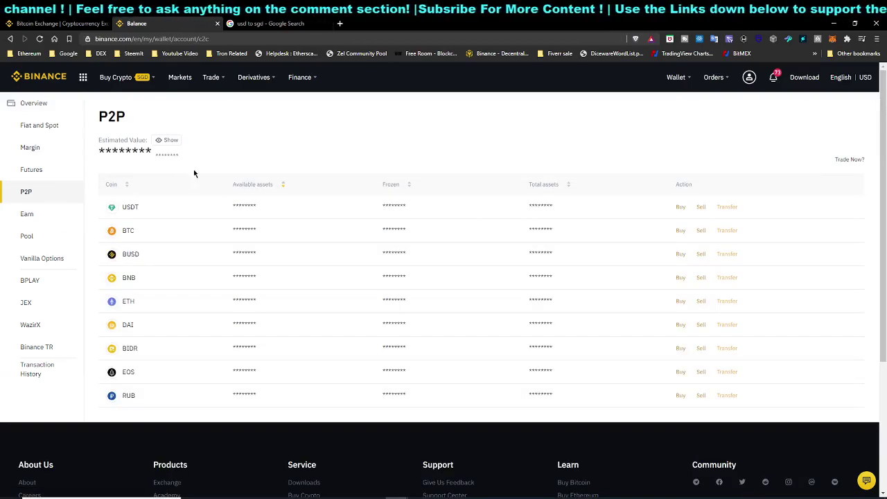
left_click(161, 143)
left_click_drag(234, 206, 282, 210)
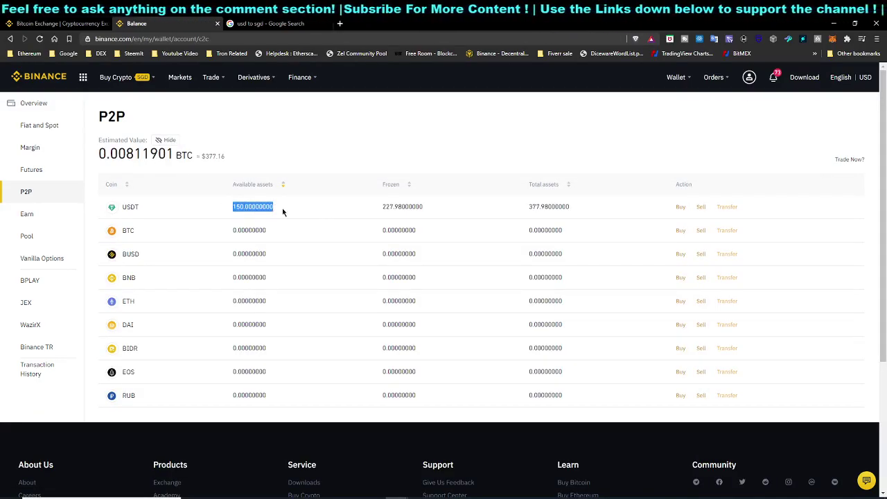
Open the P2P sell offers for USDT from the P2P wallet and check the first offer's price in SGD
left_click(300, 212)
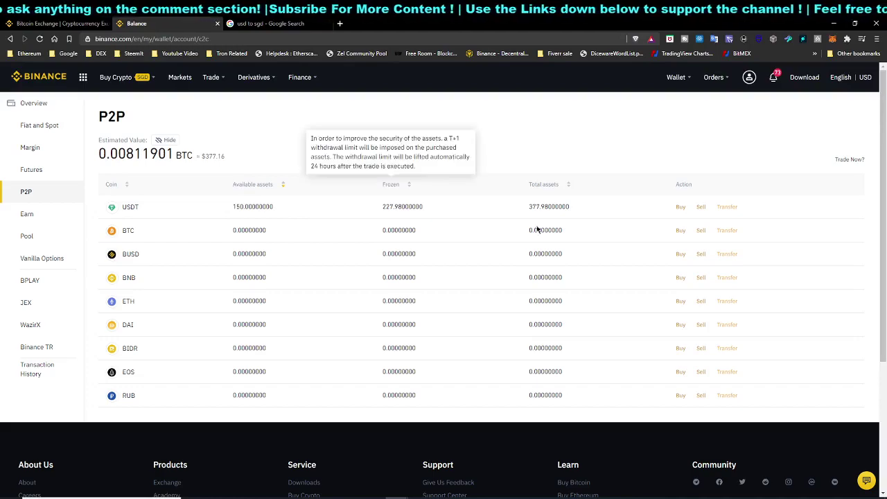
left_click(701, 207)
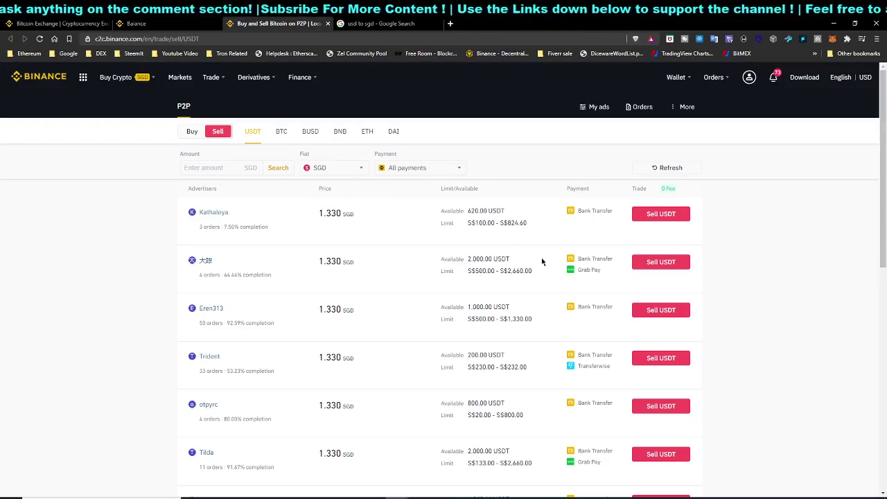
left_click_drag(320, 215, 350, 215)
left_click(284, 203)
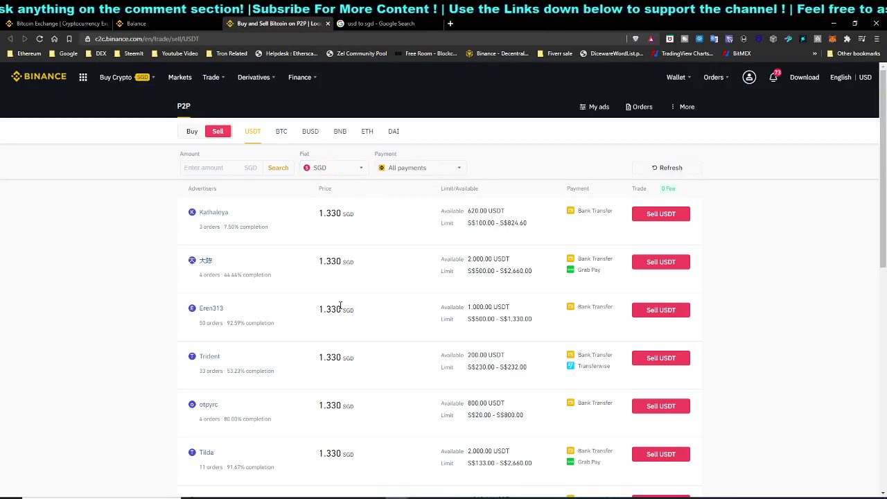
Check the third offer's completion rate and the minimum limit of the Best Exchange offer in the USDT sell list
triple_click(282, 323)
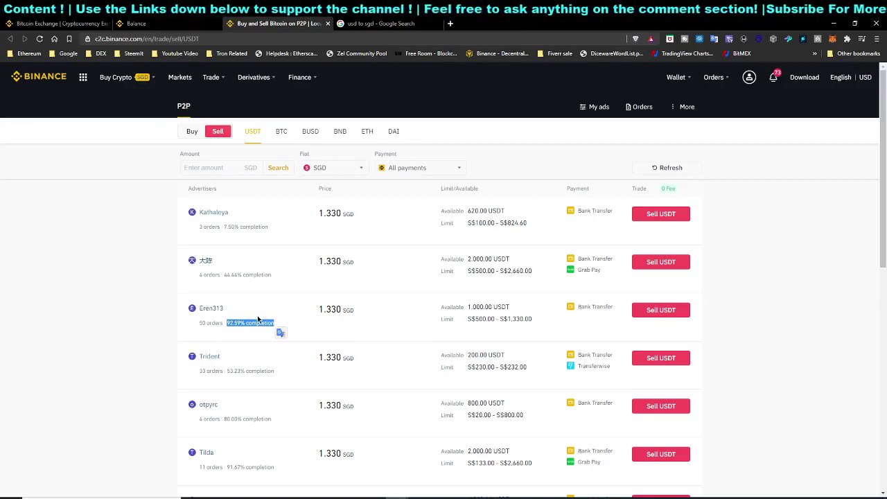
left_click(247, 323)
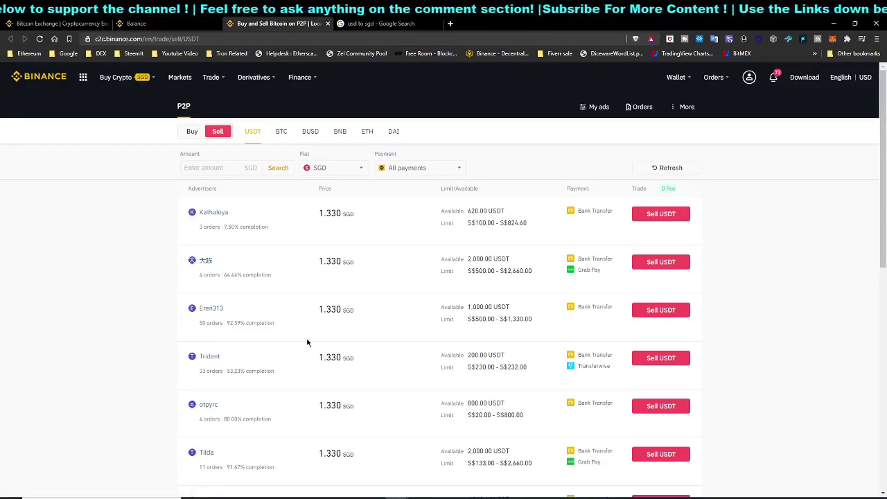
scroll(298, 336, "down", 1)
scroll(308, 373, "up", 1)
scroll(238, 176, "down", 1)
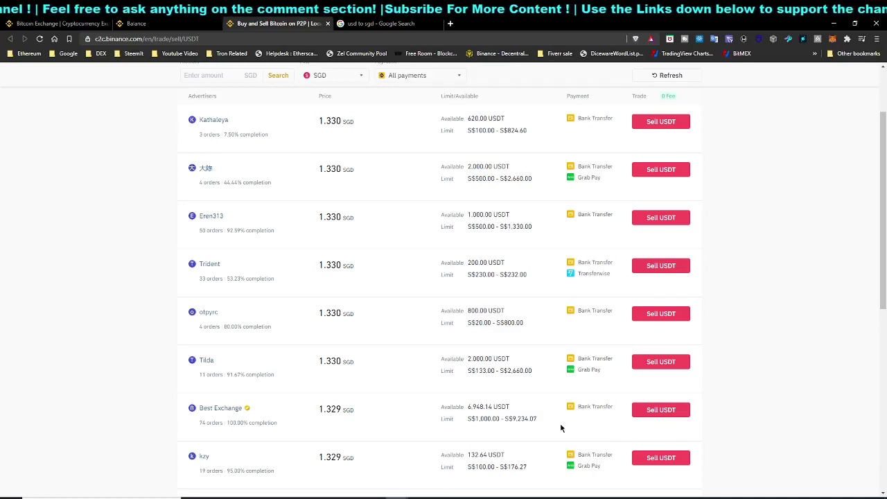
left_click_drag(467, 419, 501, 418)
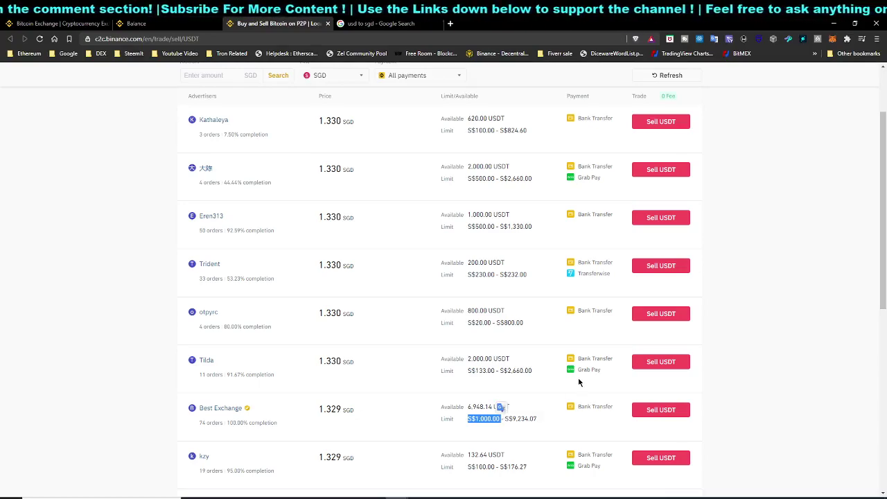
left_click(526, 383)
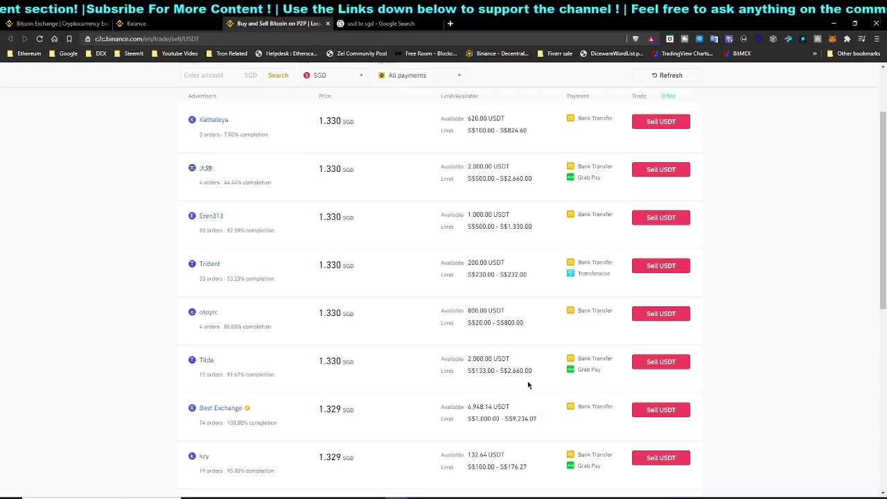
scroll(556, 375, "up", 2)
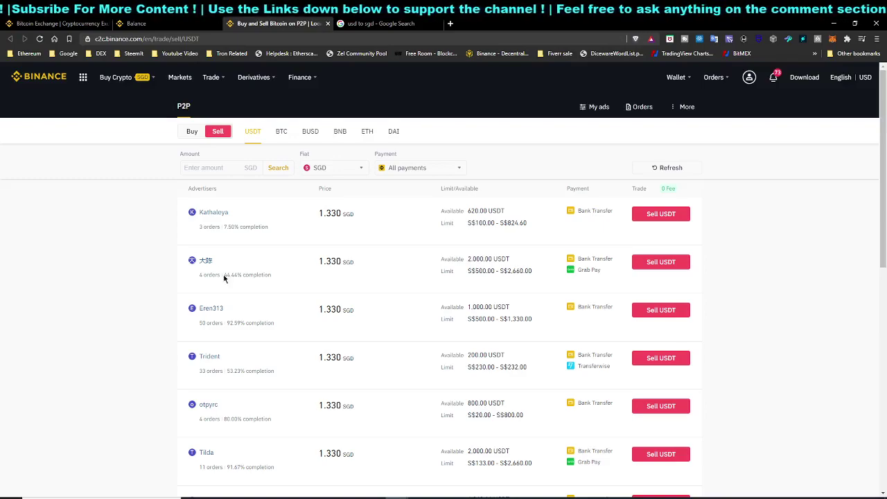
Compare the third sell offer's completion rate with its minimum order limit
scroll(241, 316, "down", 1)
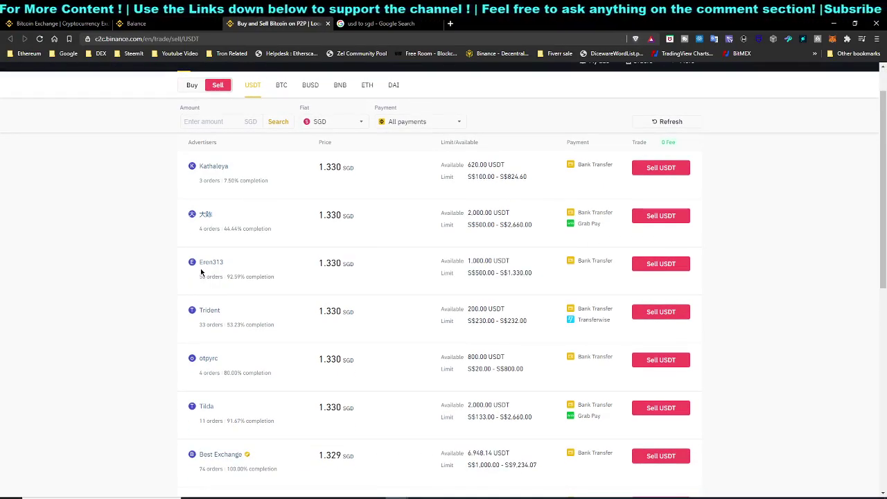
left_click_drag(226, 276, 281, 281)
left_click(231, 277)
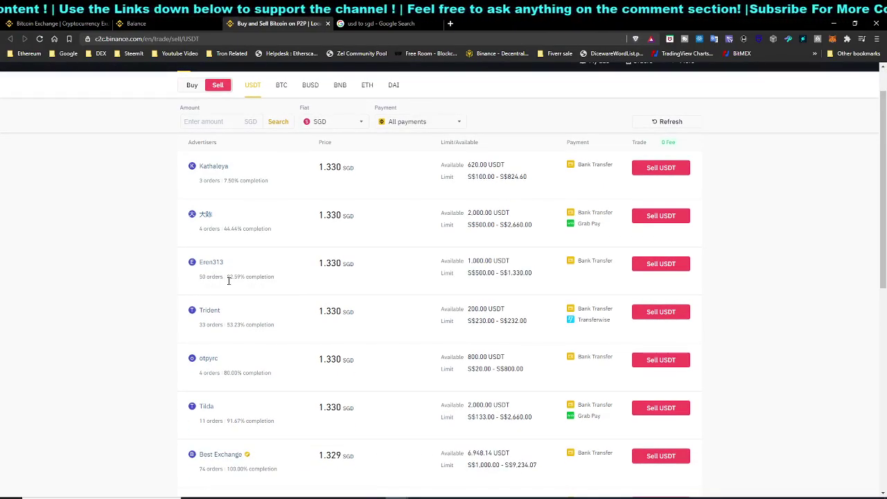
left_click_drag(472, 273, 495, 273)
left_click(506, 274)
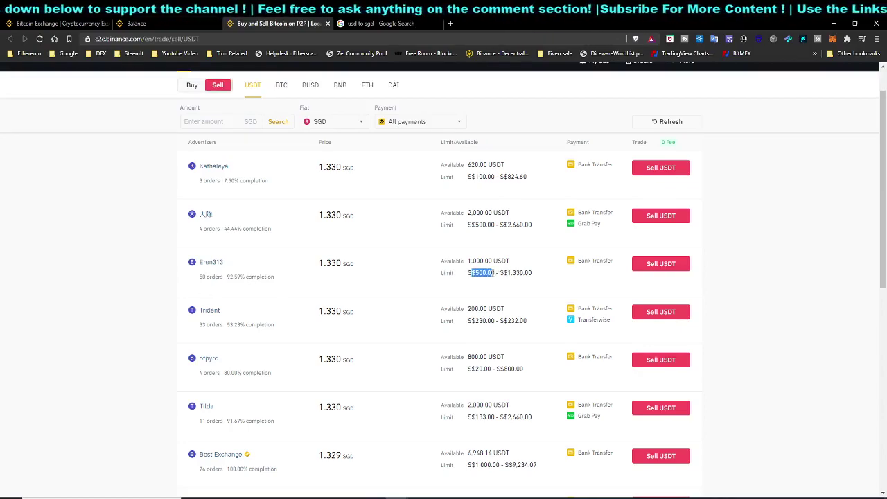
left_click(479, 275)
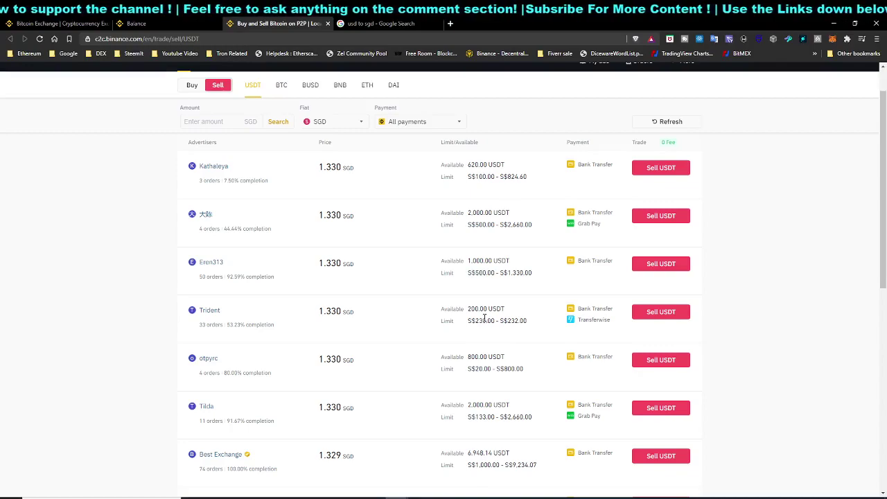
Check the limit and order count of the offer just above Best Exchange, open its sell form and read the terms and conditions
scroll(474, 316, "down", 2)
left_click_drag(471, 324, 494, 323)
left_click(469, 326)
left_click_drag(200, 328, 229, 331)
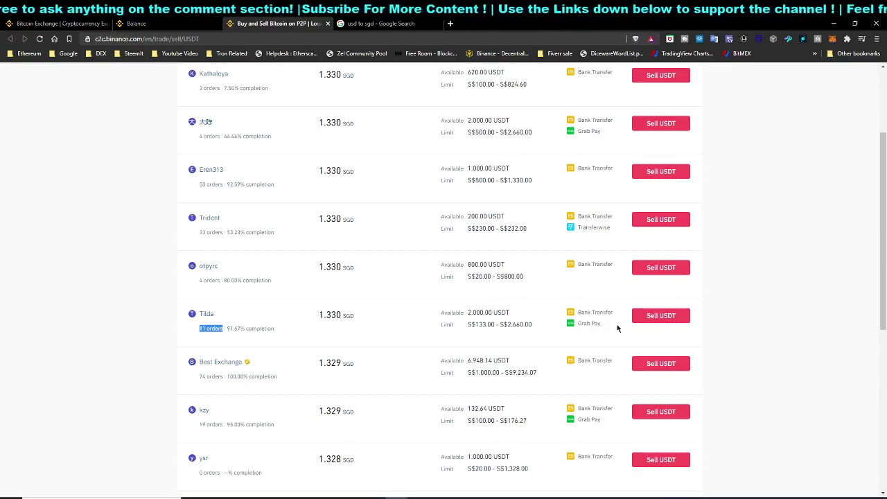
left_click(661, 316)
scroll(281, 340, "down", 1)
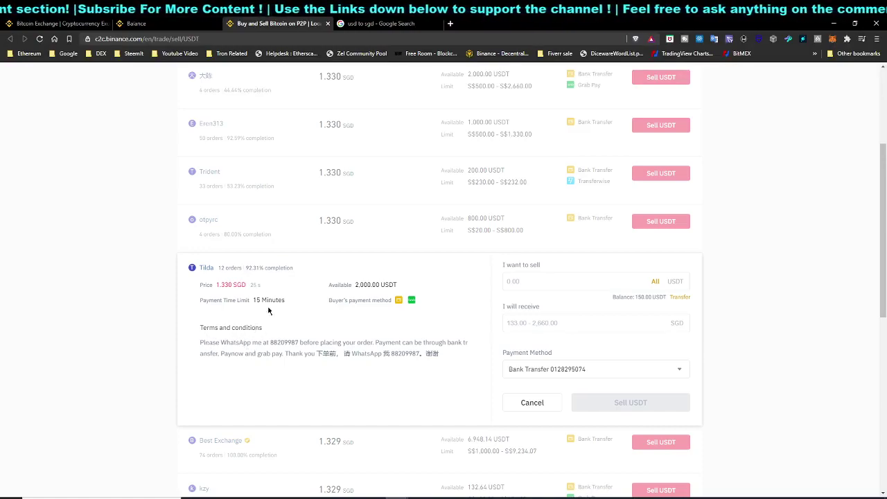
left_click_drag(315, 342, 369, 343)
left_click(377, 344)
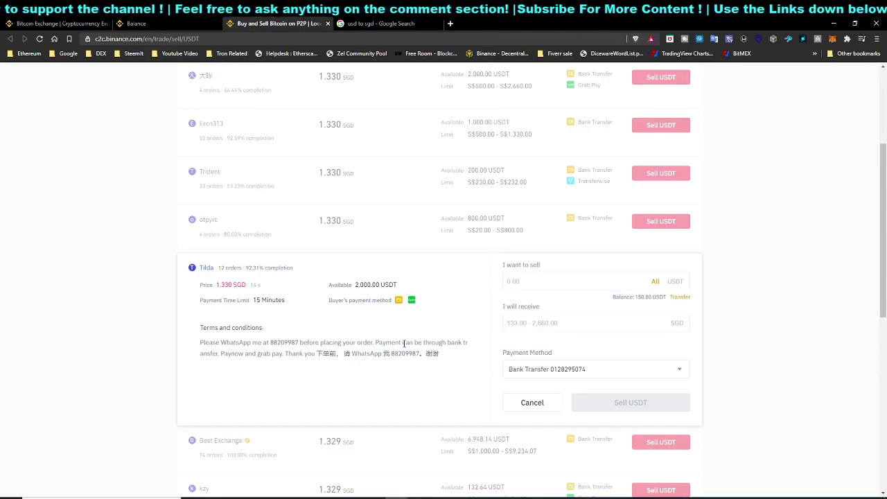
Fill in the full 150.00 USDT balance as the amount to sell and check the SGD amount to receive
left_click(655, 282)
left_click(545, 284)
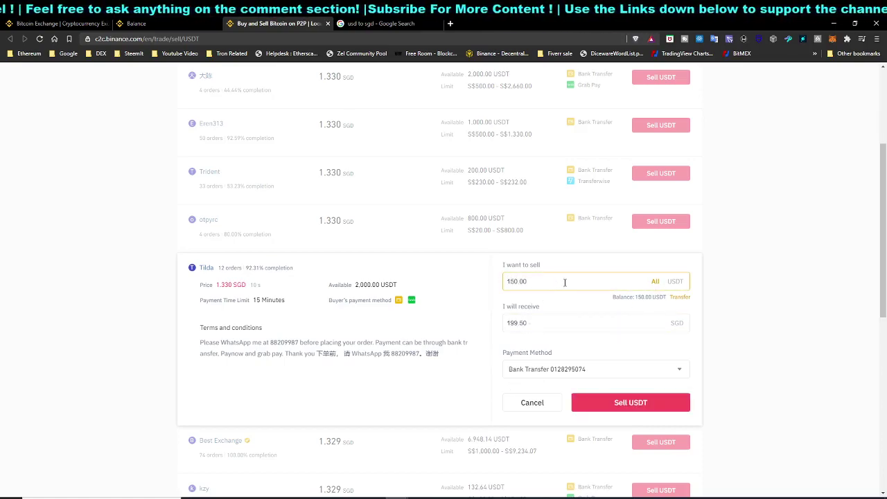
double_click(511, 323)
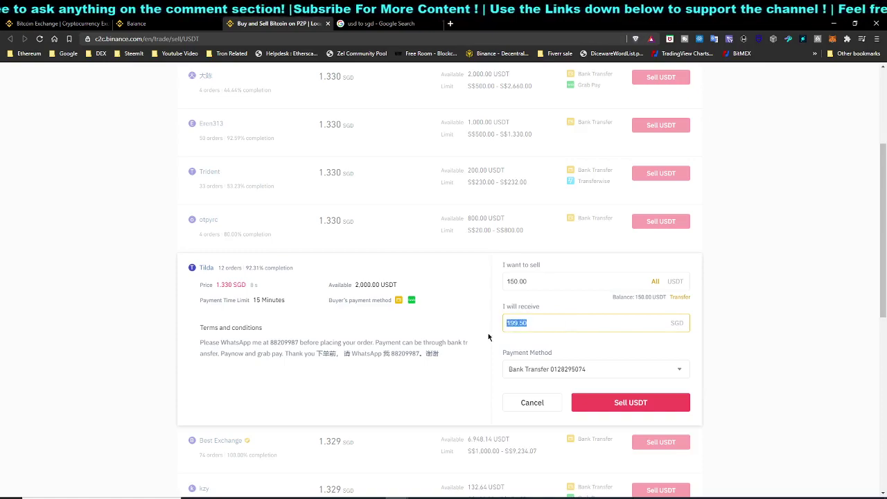
left_click(539, 323)
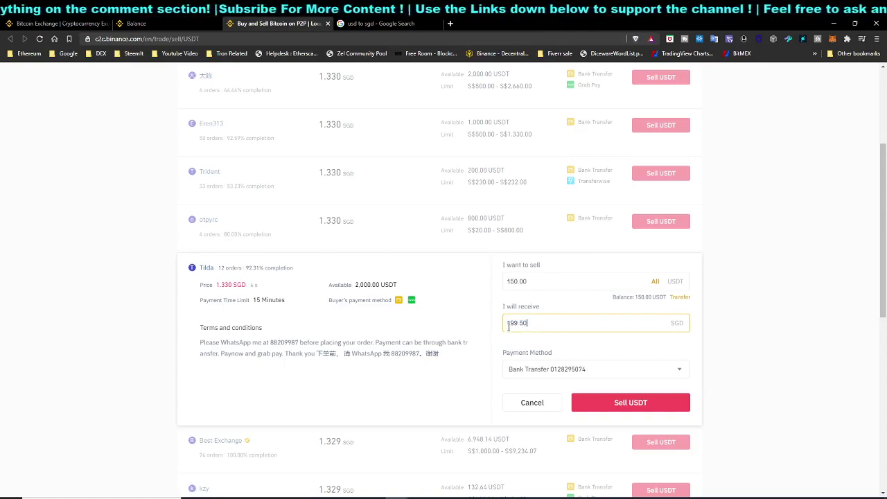
Convert 150 USD to Singapore dollars in the Google currency converter and compare it with the SGD amount in the sell form
key("ctrl+Tab")
left_click(126, 221)
left_click(111, 243)
double_click(100, 221)
type("150")
left_click(118, 243)
key("ctrl+shift+Tab")
key("ctrl+Tab")
key("ctrl+shift+Tab")
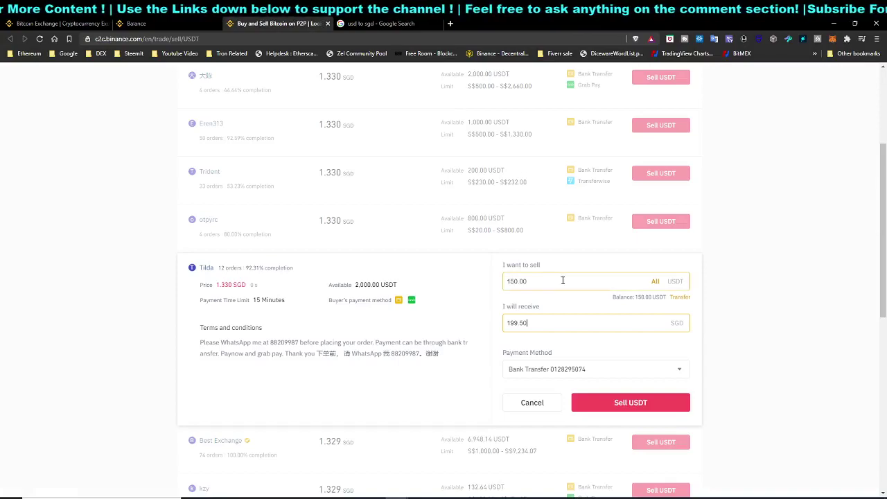
key("ctrl+Tab")
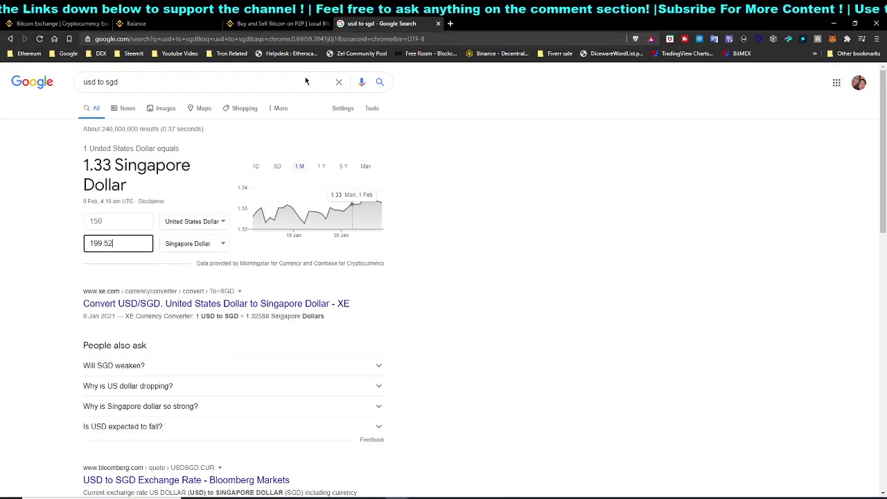
key("ctrl+shift+Tab")
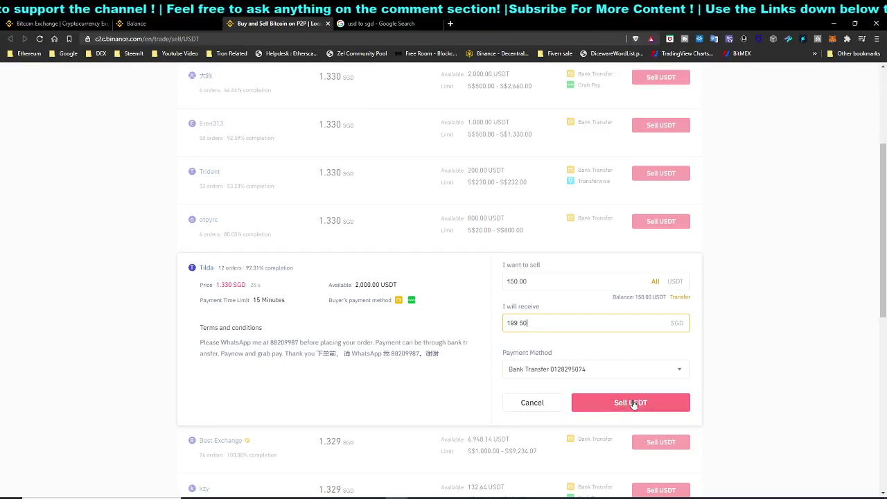
Check the bank transfer option among the payment methods and cancel the sell form without placing the order
left_click(562, 374)
left_click(555, 389)
left_click(532, 402)
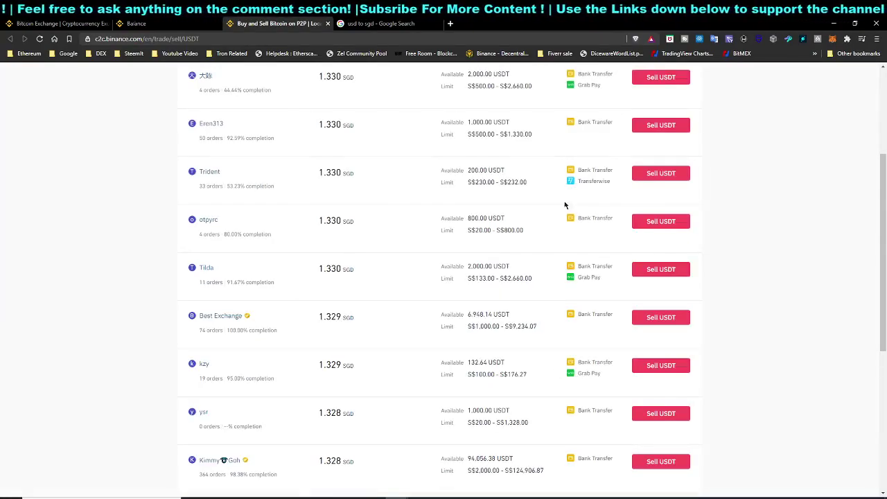
Change the fiat currency of the P2P sell offers to PHP
scroll(624, 303, "up", 3)
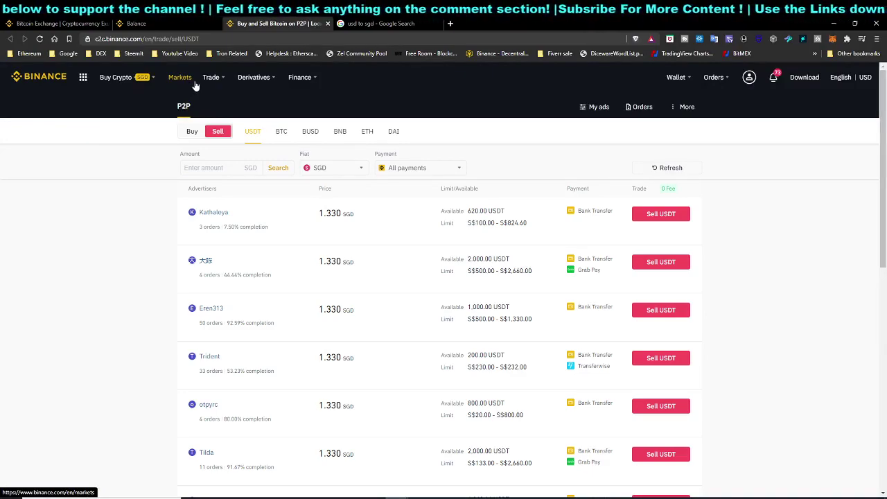
left_click(343, 167)
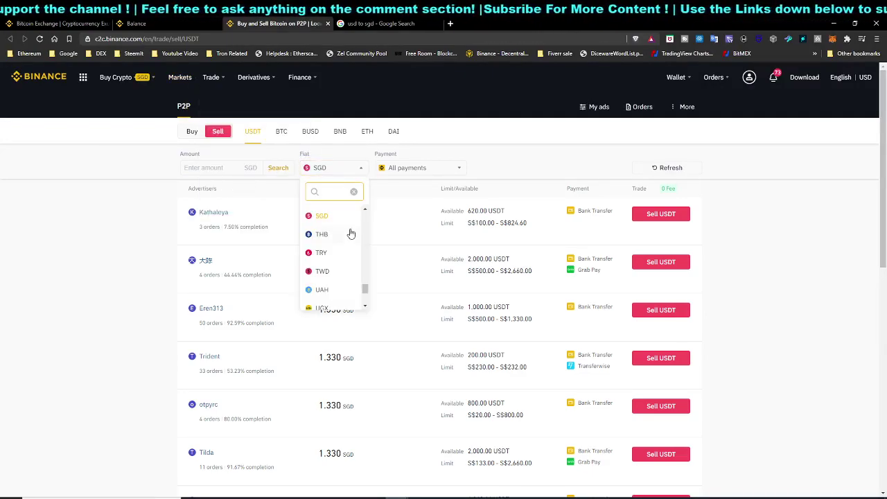
scroll(351, 263, "up", 10)
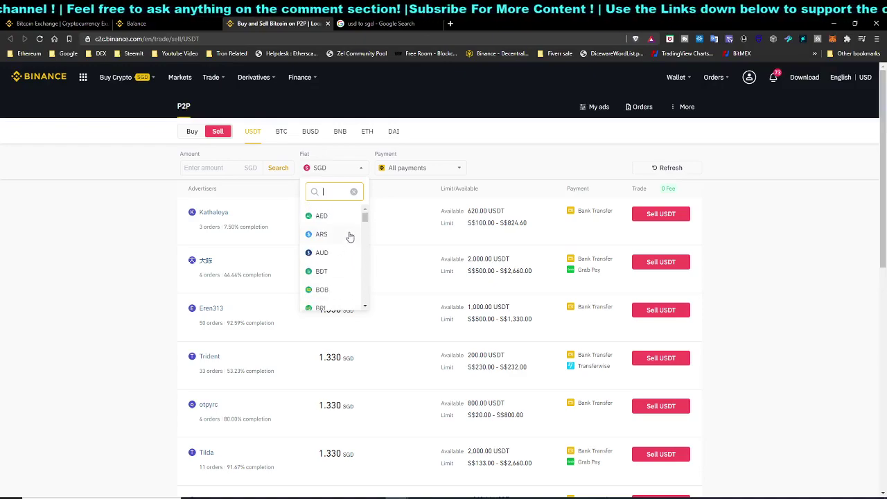
scroll(348, 274, "down", 8)
scroll(340, 289, "down", 3)
scroll(353, 276, "down", 4)
scroll(354, 276, "up", 4)
scroll(340, 229, "down", 3)
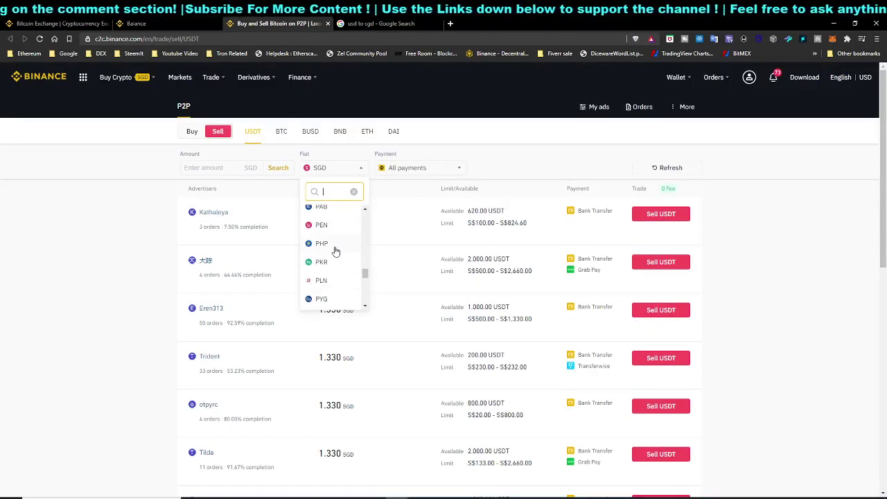
left_click(336, 248)
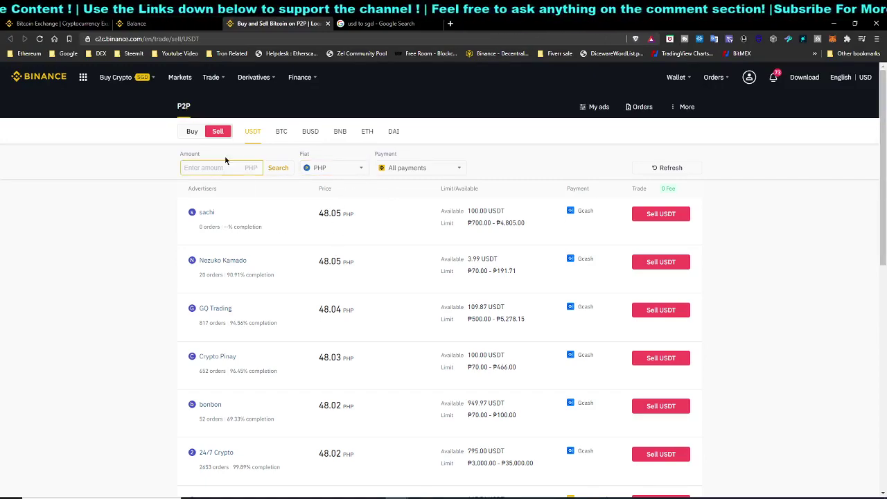
Switch to the P2P buy offers for USDT in PHP and review the listed prices
left_click(192, 131)
left_click_drag(306, 219, 392, 478)
left_click(327, 202)
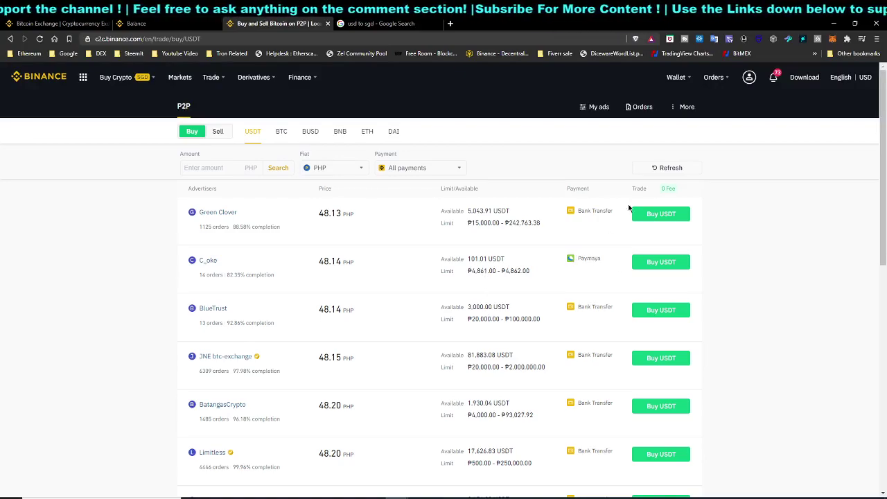
Browse the available payment methods without choosing one and check the first buy offer's order limit
scroll(456, 246, "down", 5)
scroll(441, 259, "down", 10)
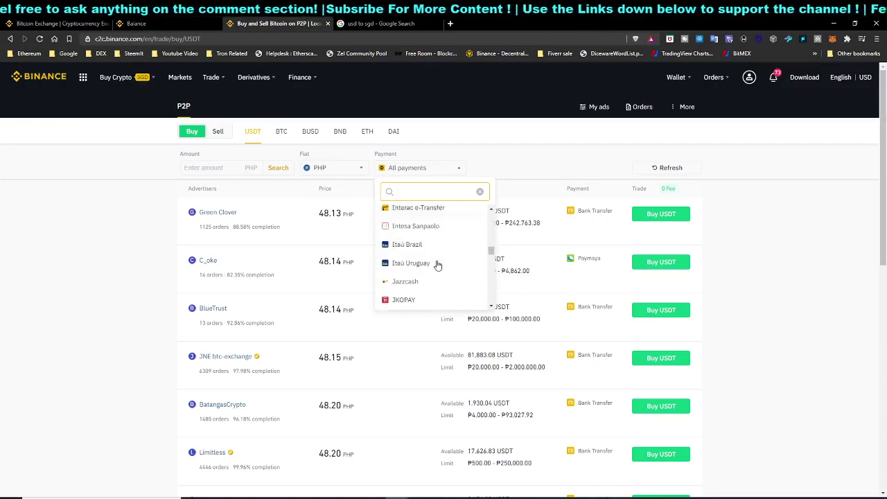
left_click(595, 205)
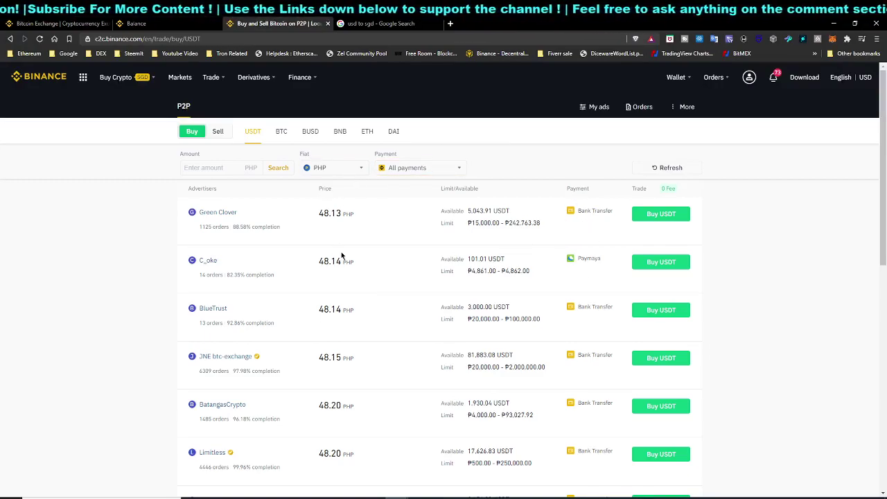
left_click_drag(468, 222, 542, 223)
left_click(516, 223)
left_click(540, 223)
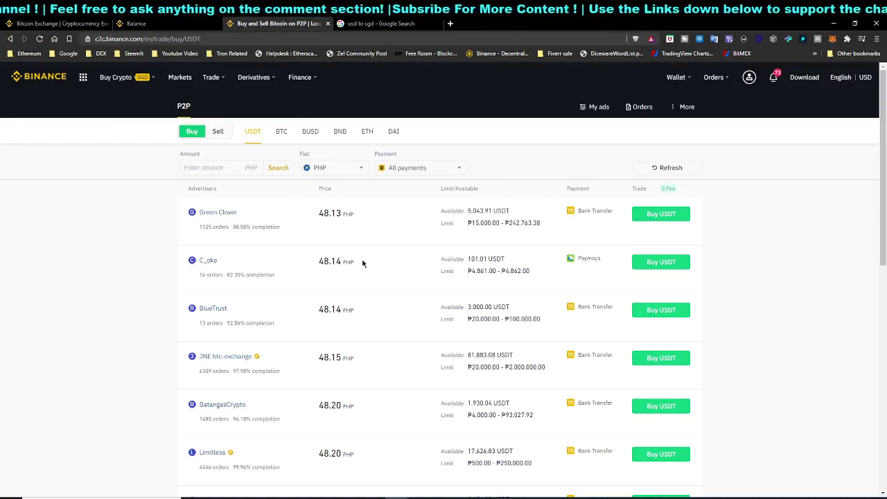
Switch back to the USDT sell offers and filter them by the Bank Transfer payment method
left_click(219, 134)
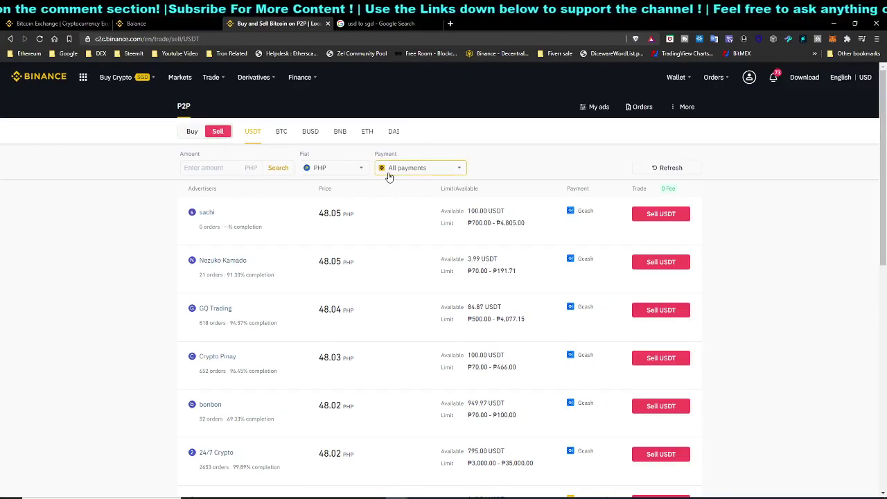
left_click(419, 172)
left_click(440, 222)
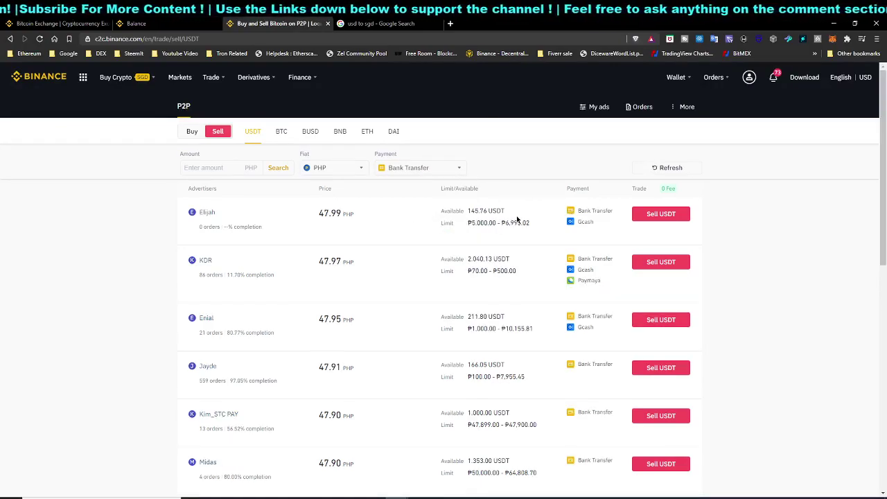
Check the PHP price and the order limit of the first bank transfer sell offer
left_click_drag(320, 212, 396, 226)
left_click(395, 222)
left_click_drag(468, 224, 531, 227)
left_click(533, 230)
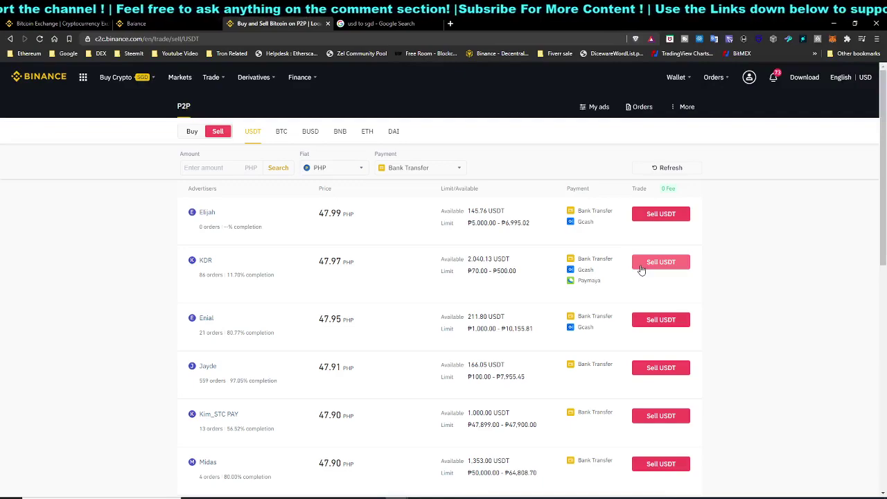
Look through the bank transfer sell offers for USDT in PHP
scroll(671, 285, "down", 1)
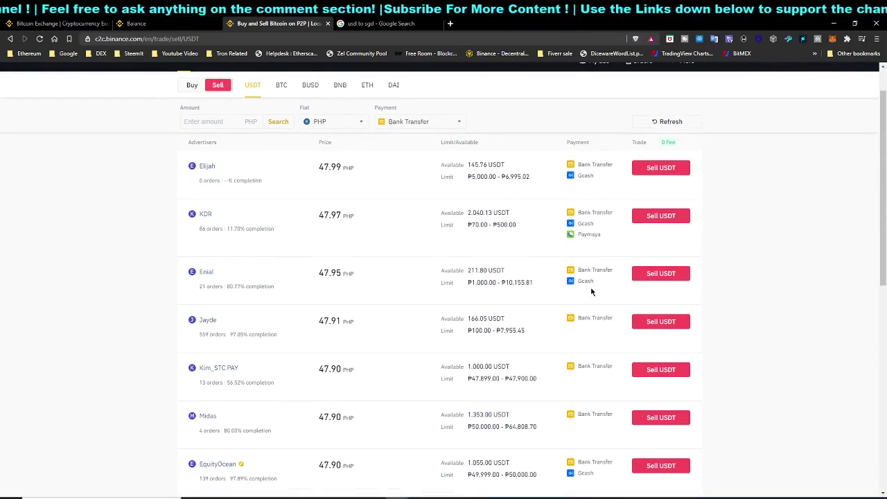
scroll(524, 290, "up", 1)
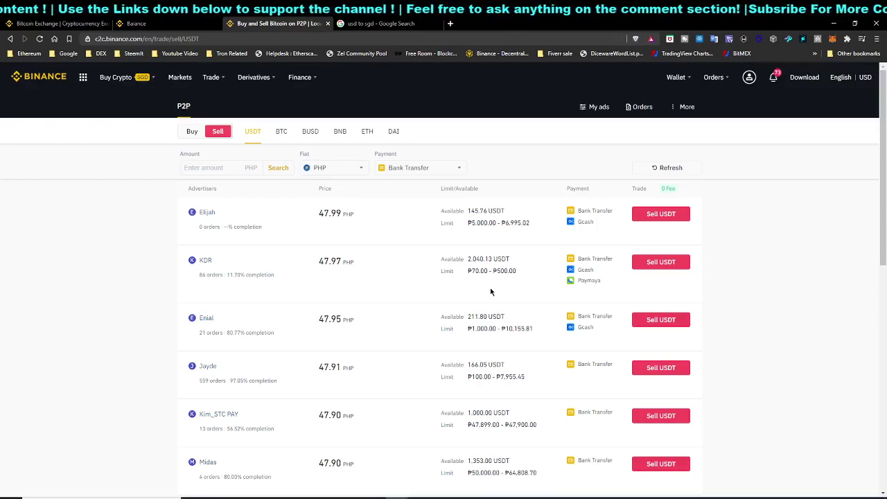
mouse_move(298, 81)
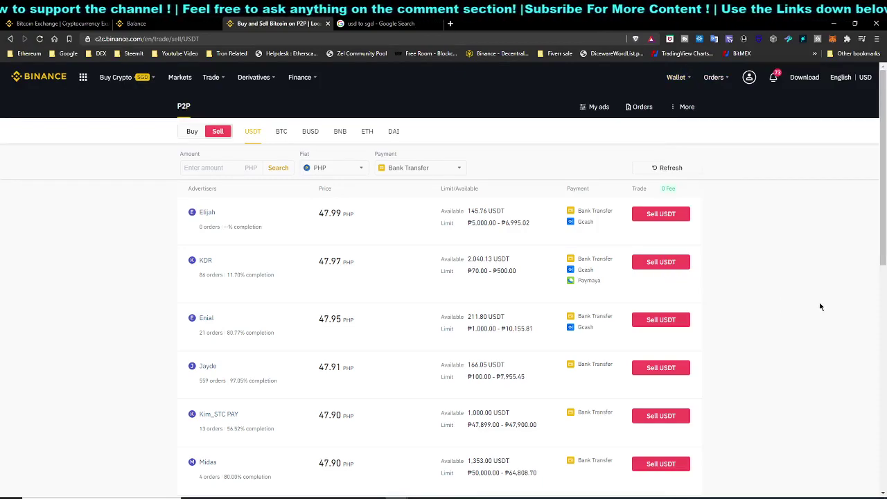
Search the P2P page for "fee" and open the Fees link from the footer in a new tab
key("ctrl+f")
type("fee")
scroll(622, 267, "down", 7)
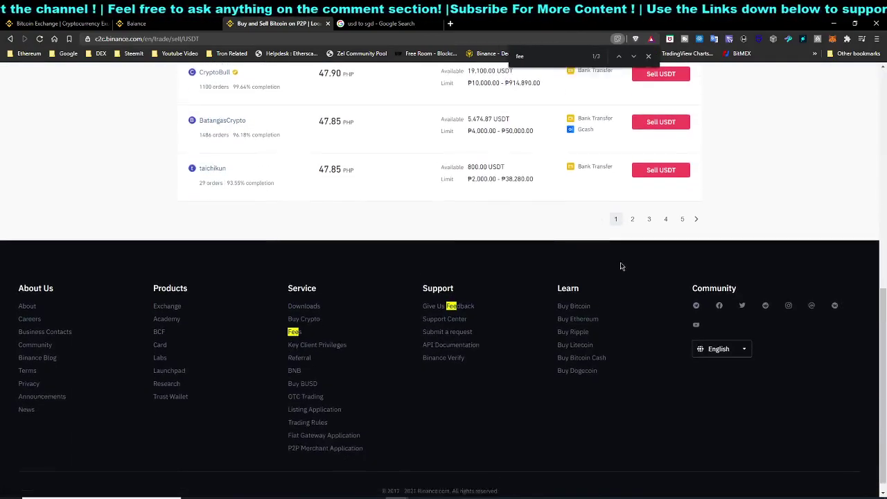
middle_click(293, 319)
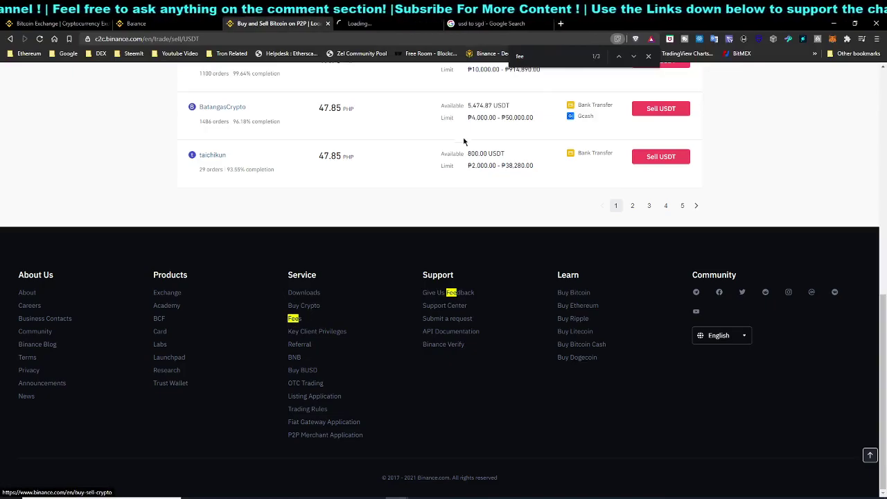
left_click(416, 23)
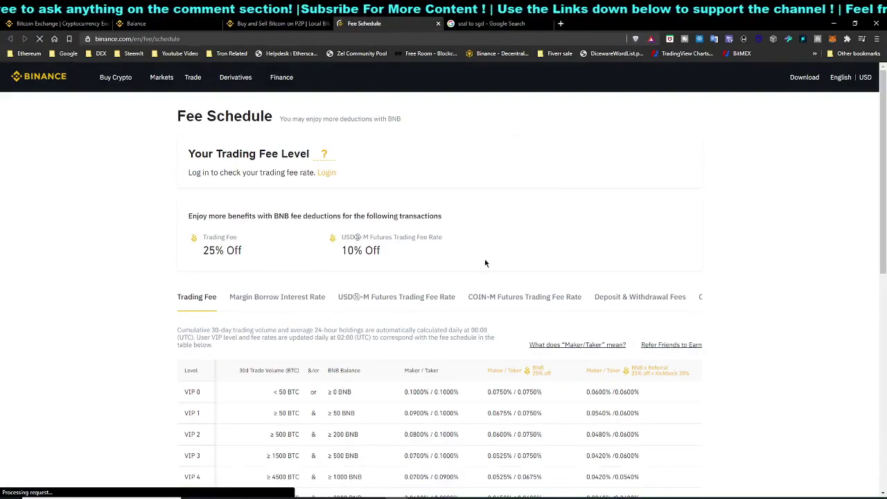
Review the Trading Fee table by VIP level and the account's own maker and taker rates on the Fee Schedule page
scroll(372, 286, "down", 1)
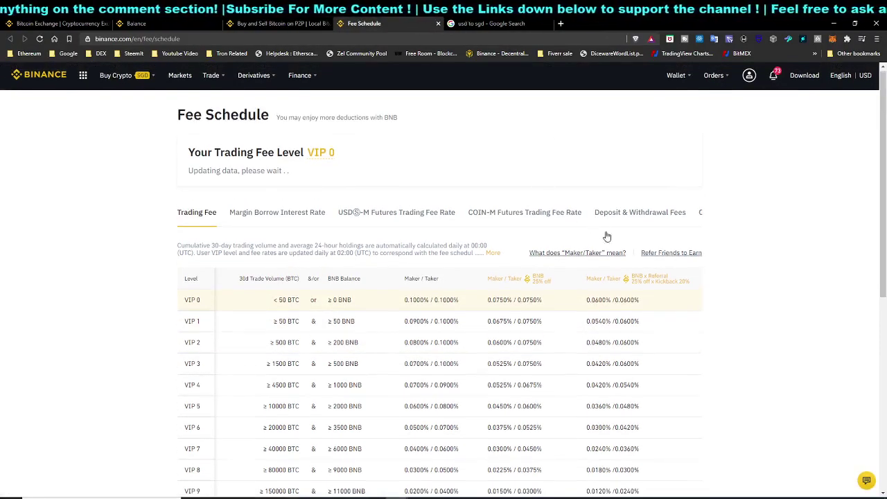
scroll(554, 235, "down", 2)
scroll(502, 242, "up", 1)
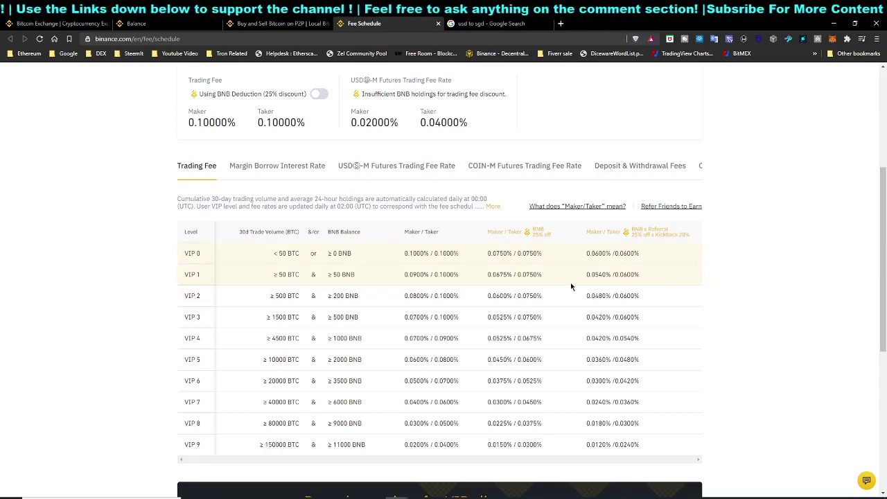
scroll(603, 288, "up", 2)
scroll(622, 296, "up", 2)
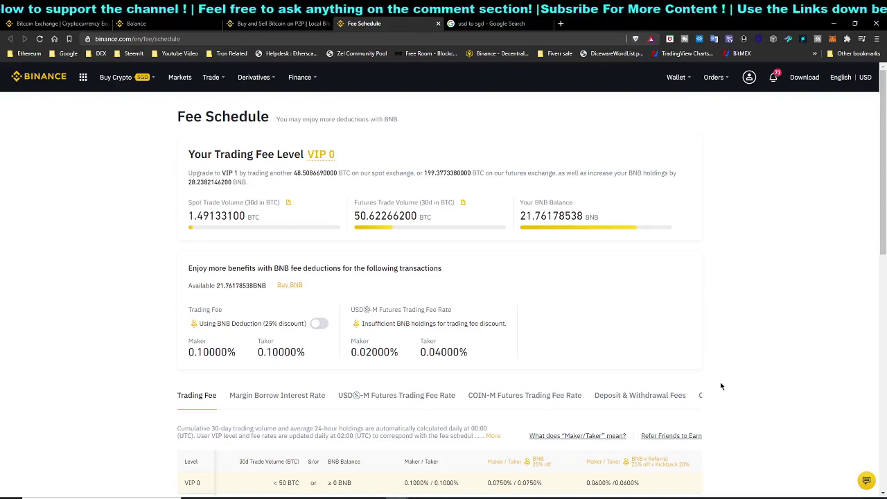
mouse_move(688, 81)
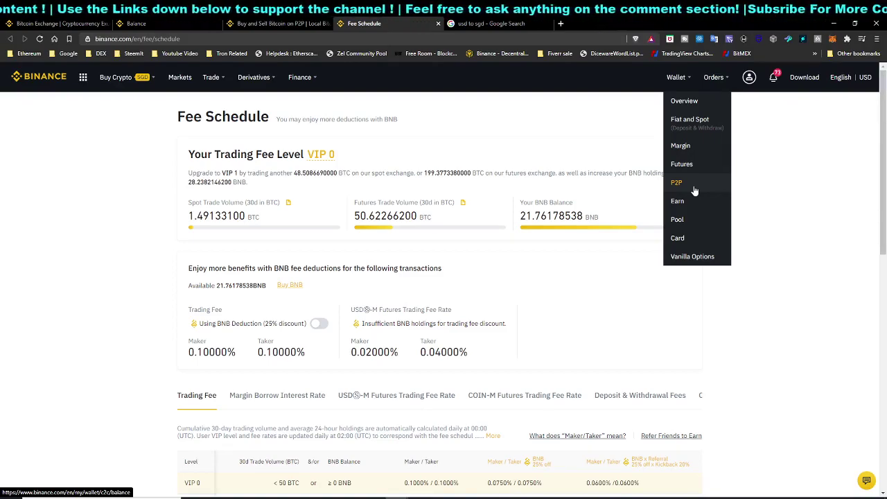
key("ctrl+Tab")
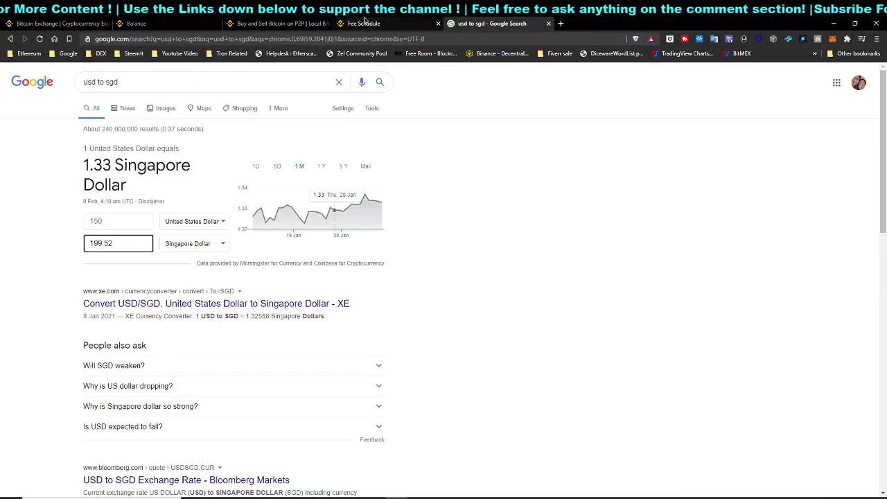
left_click(409, 20)
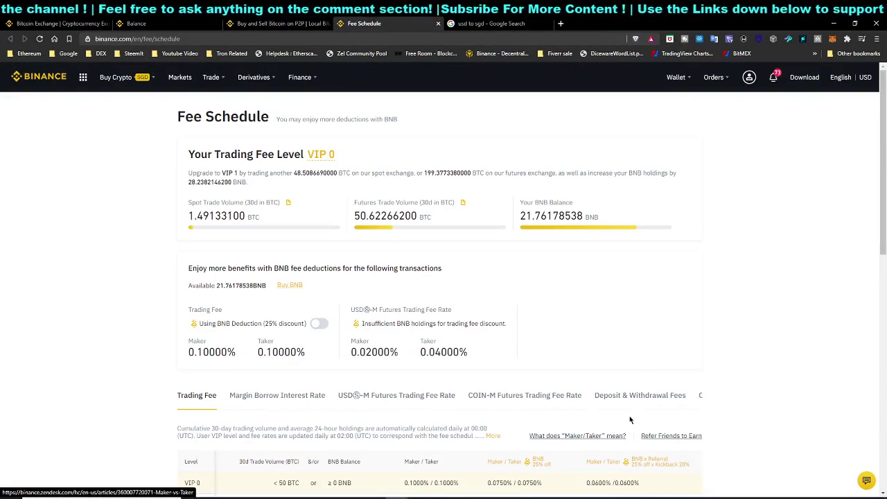
Open the Markets page, browse the trade types, and open the USDⓈ-M Futures trading page
mouse_move(219, 85)
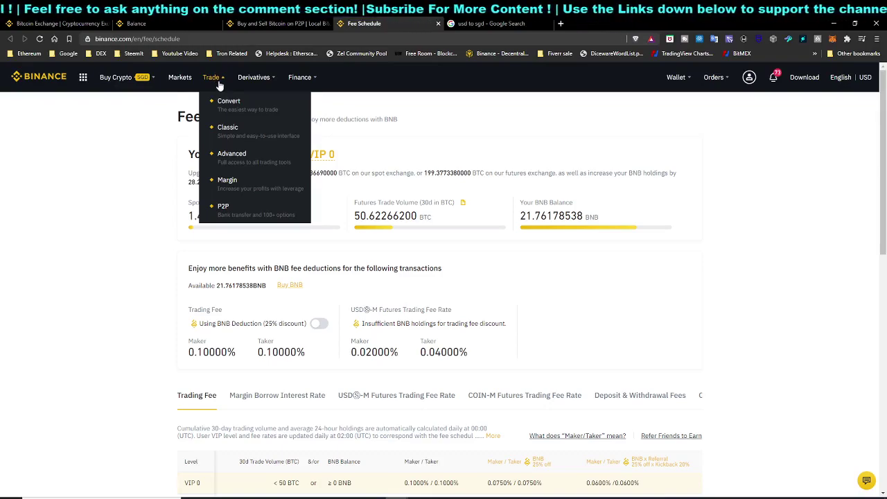
left_click(179, 78)
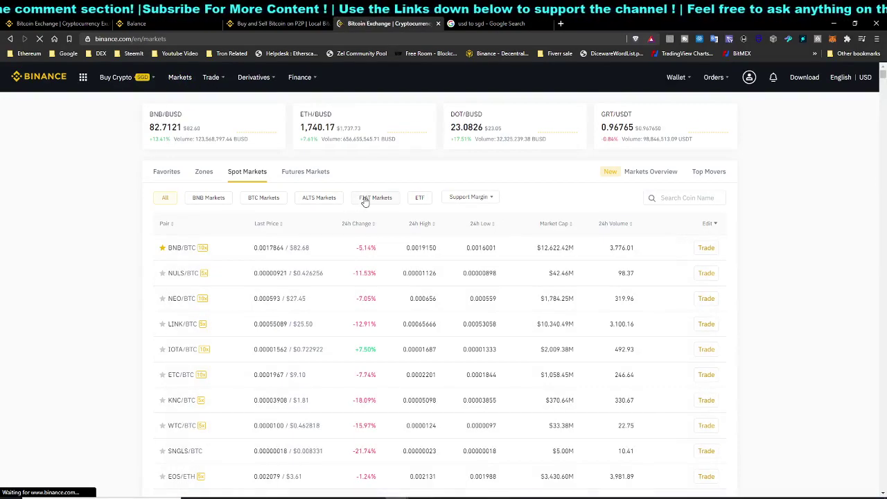
mouse_move(225, 83)
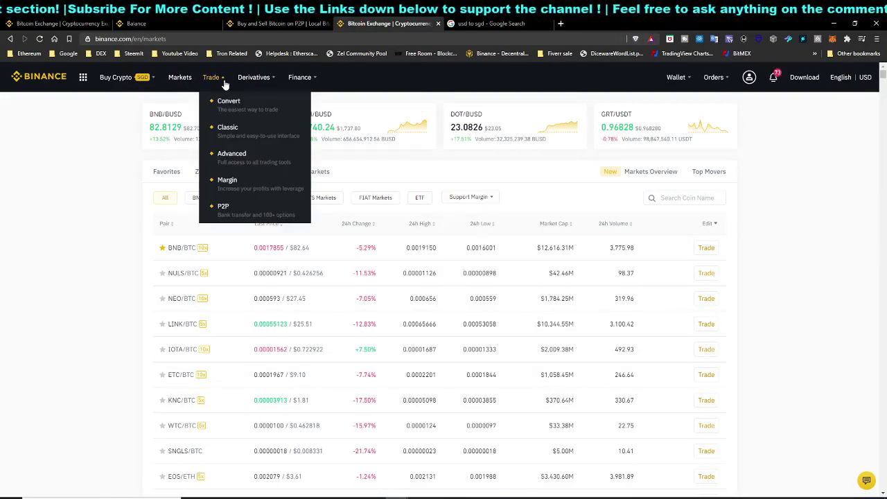
mouse_move(260, 83)
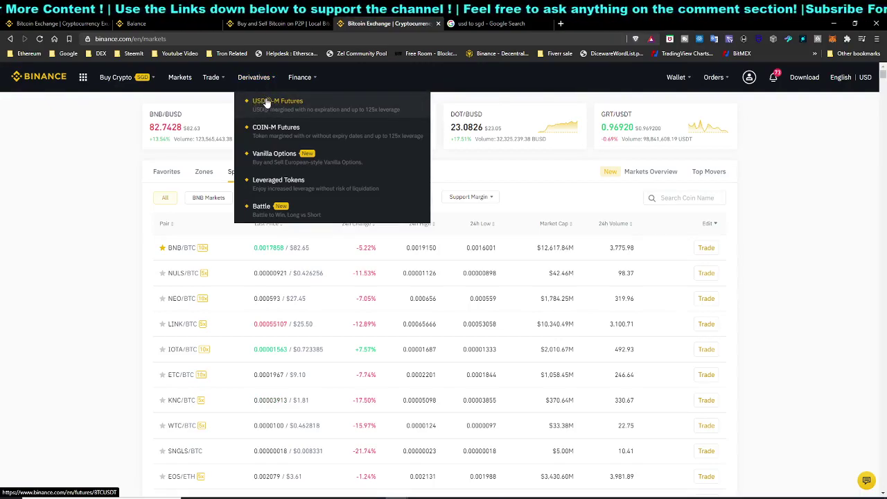
left_click(363, 110)
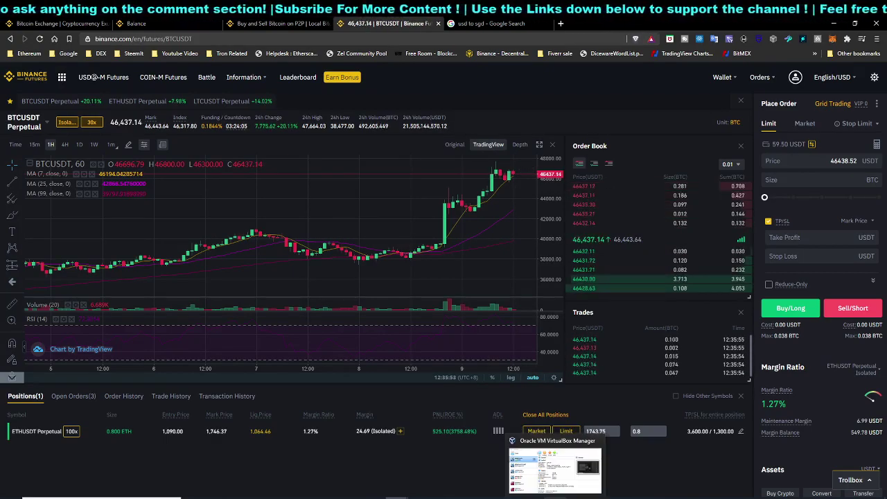
mouse_move(398, 497)
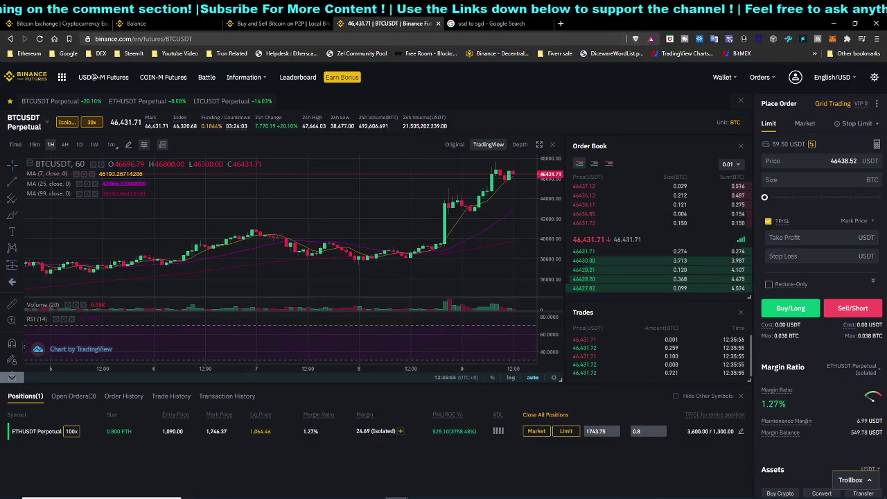